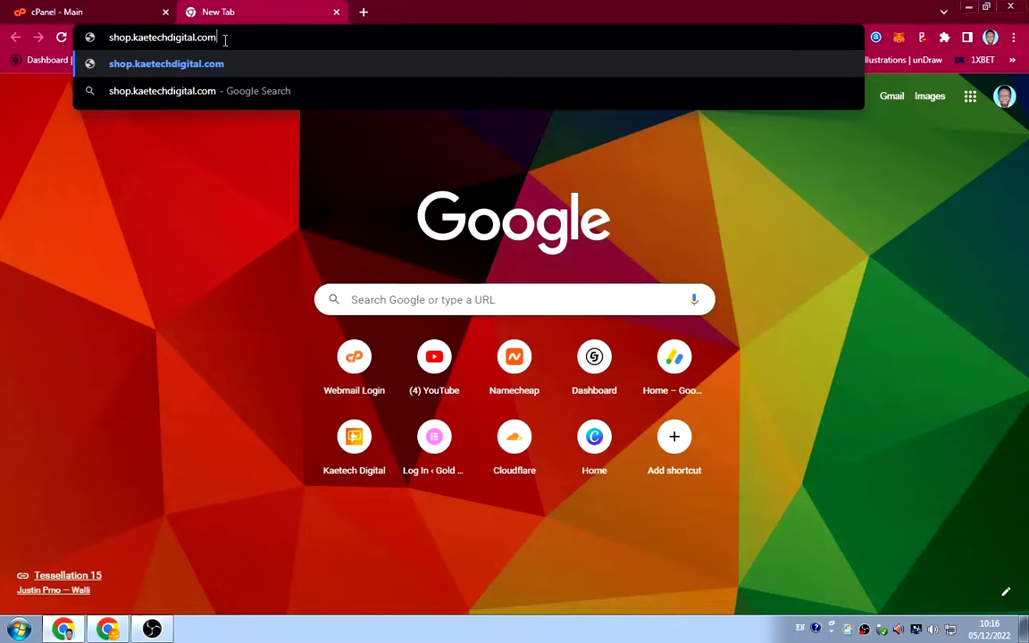
- Load shop.kaetechdigital.com in the browser to check whether the subdomain already responds
key("Return")
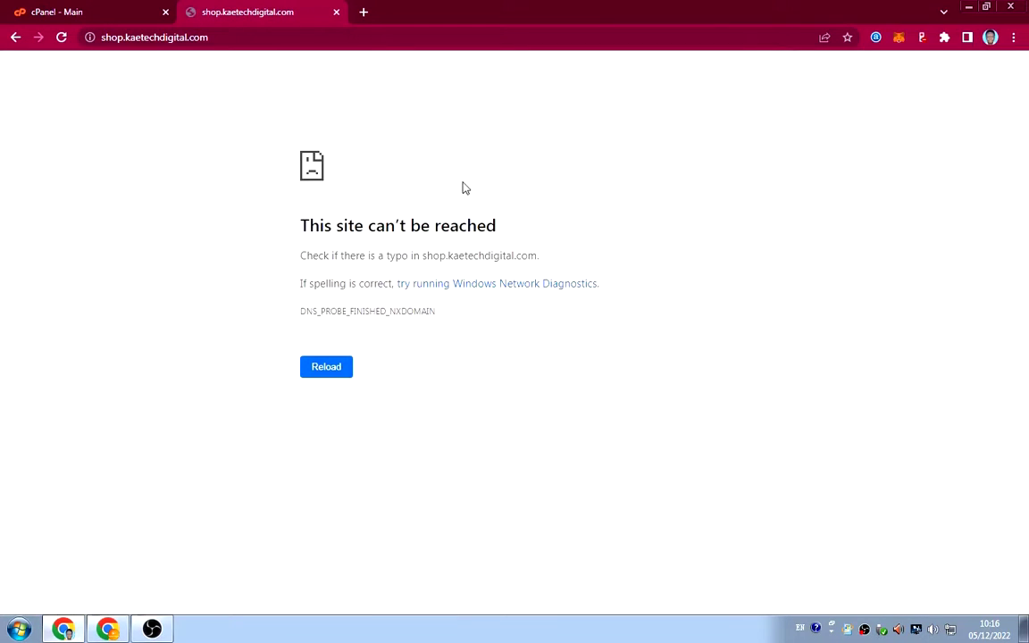
double_click(120, 37)
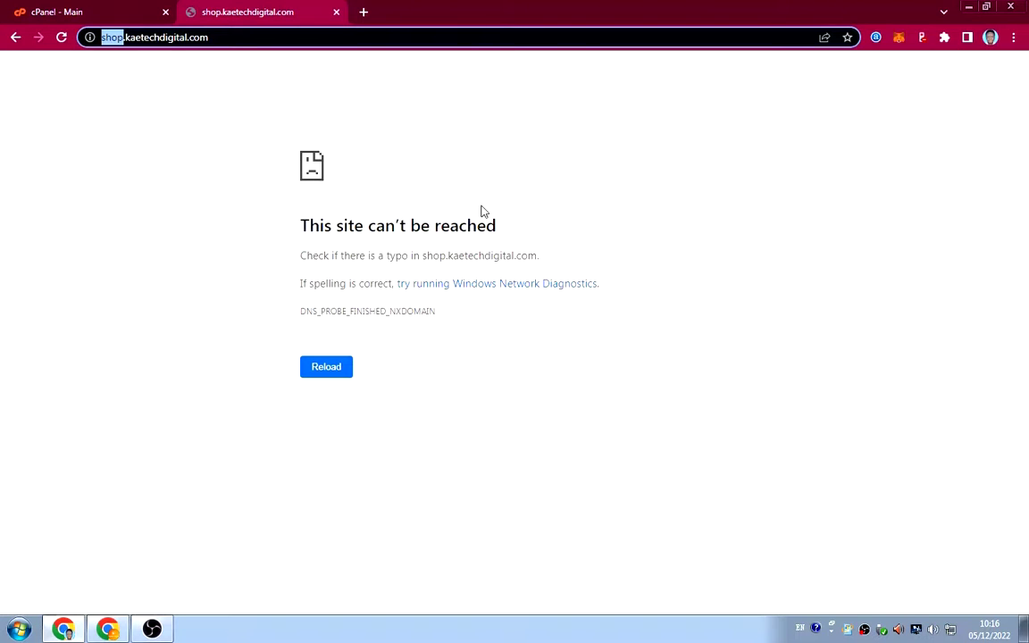
left_click(621, 159)
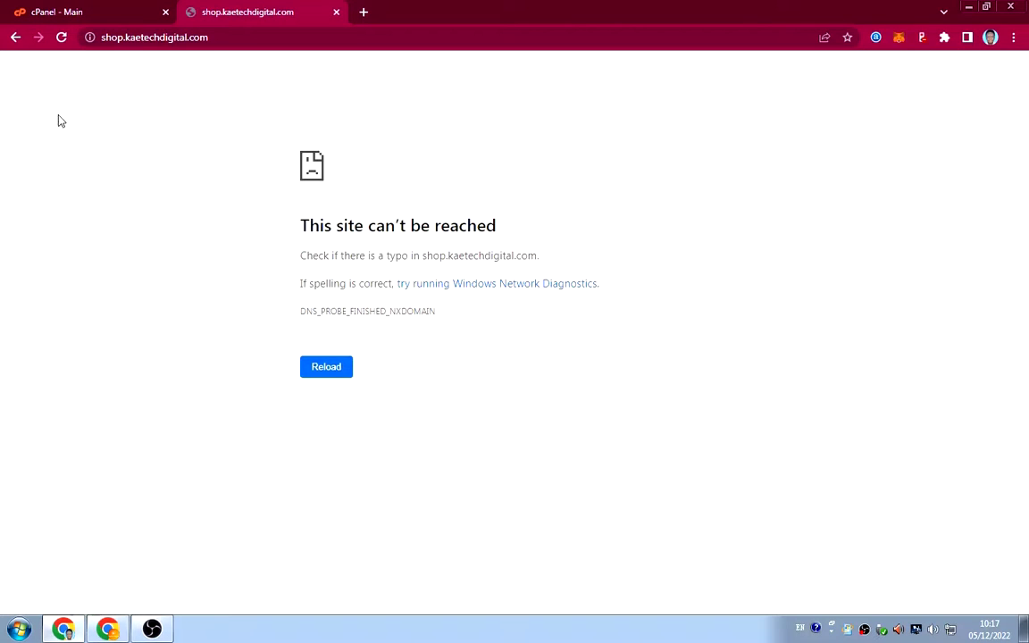
- Switch back to the cPanel page and open the Subdomains tool in the Domains section
left_click(73, 12)
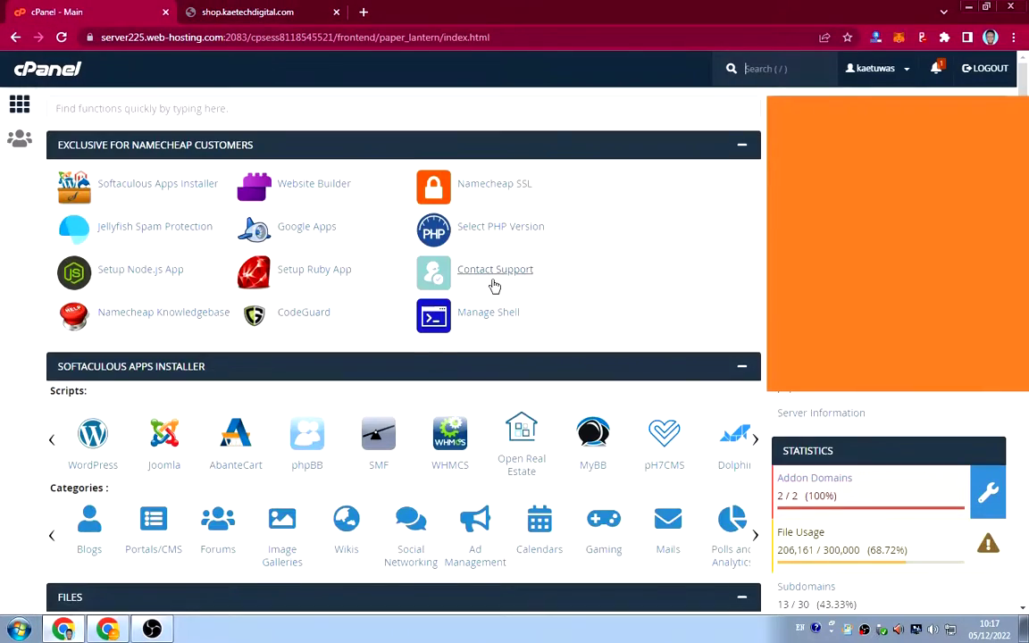
scroll(496, 286, "down", 15)
scroll(505, 315, "up", 15)
scroll(616, 253, "down", 6)
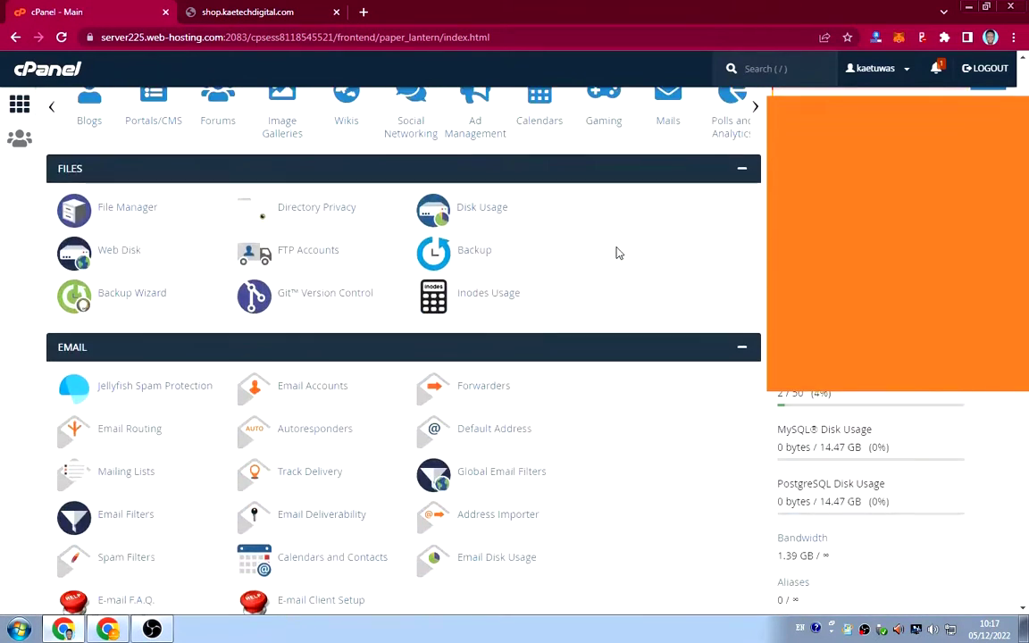
scroll(616, 253, "down", 4)
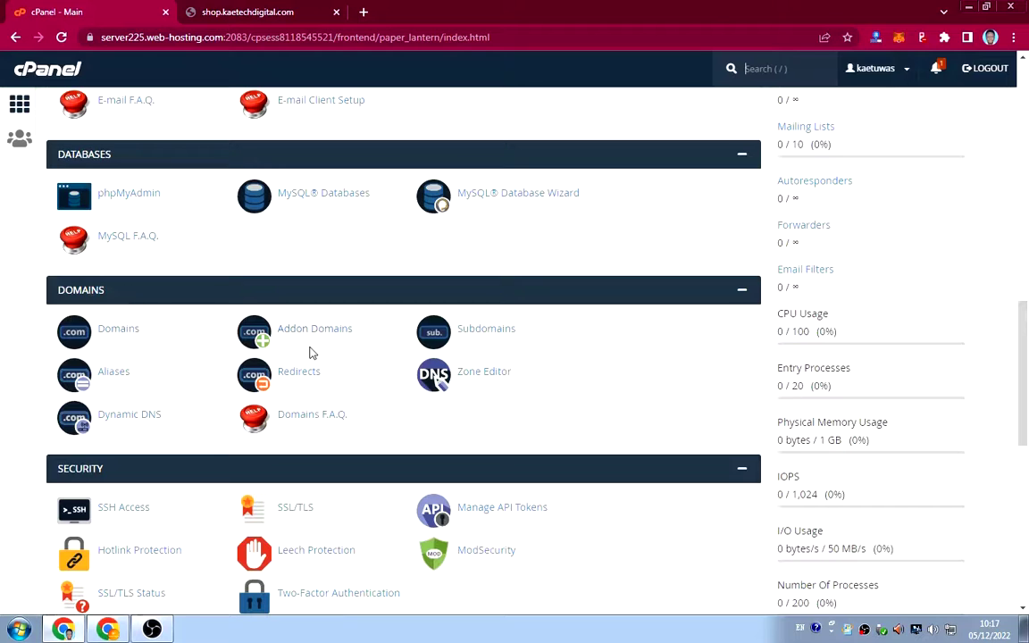
left_click(492, 338)
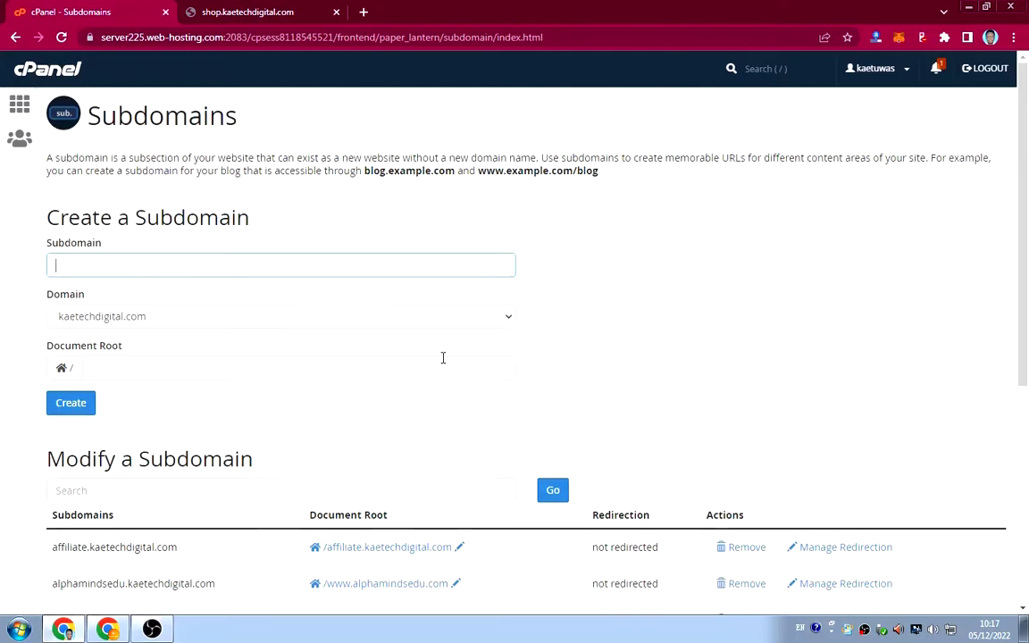
- Create the subdomain "shop" under kaetechdigital.com with the document root shop.kaetechdigital.com
scroll(444, 360, "down", 5)
scroll(444, 360, "up", 5)
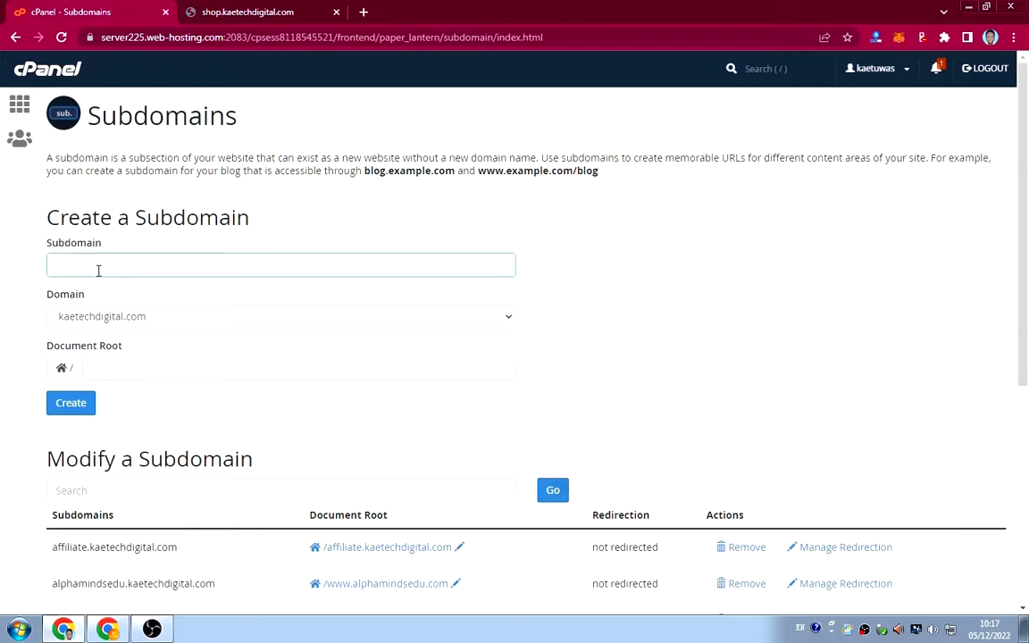
type("shop")
left_click(581, 267)
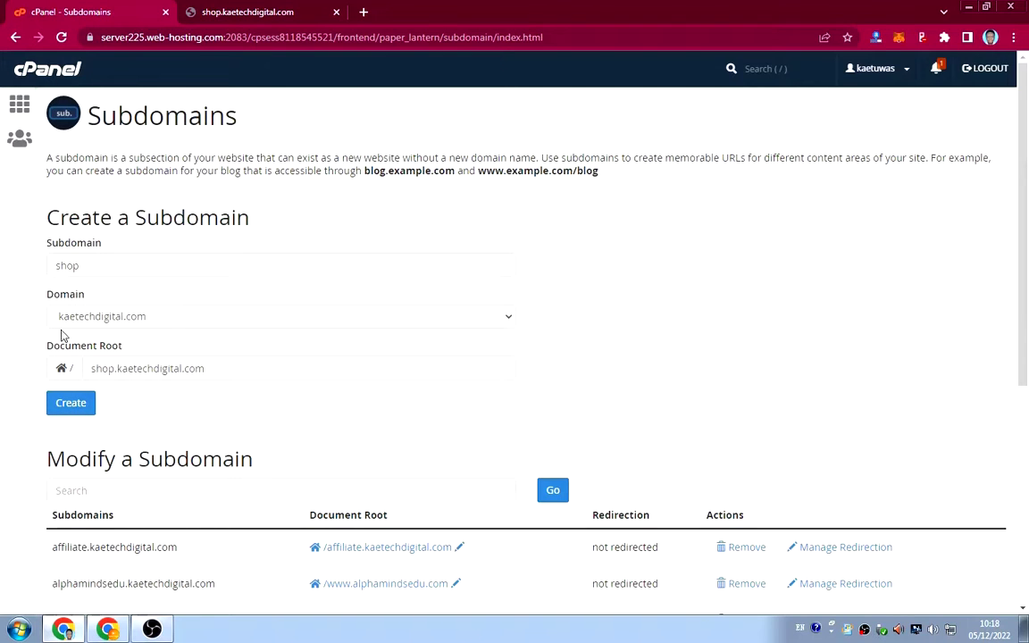
left_click(226, 322)
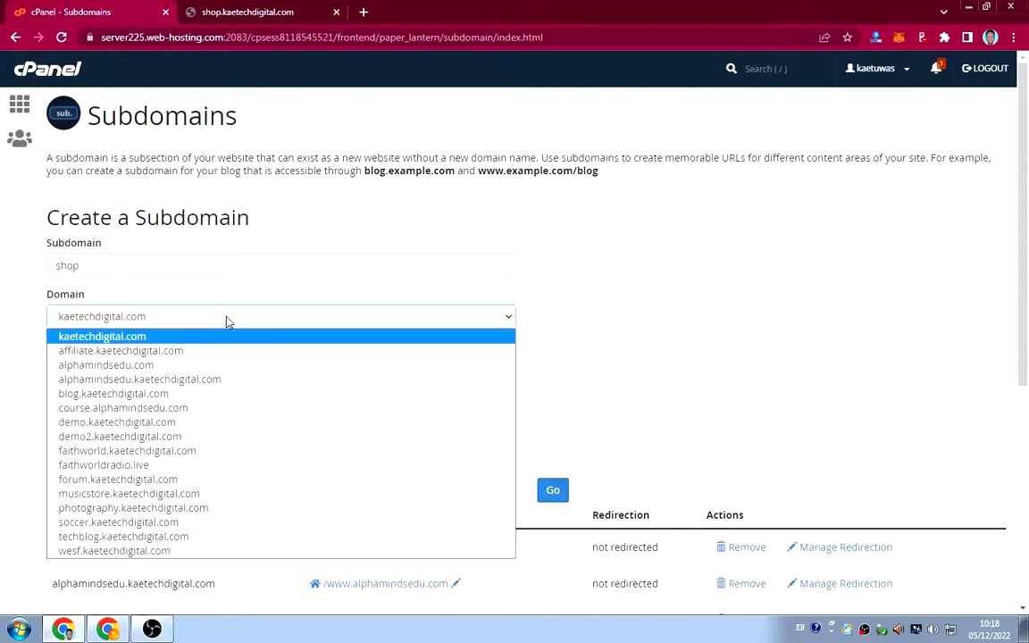
left_click(125, 314)
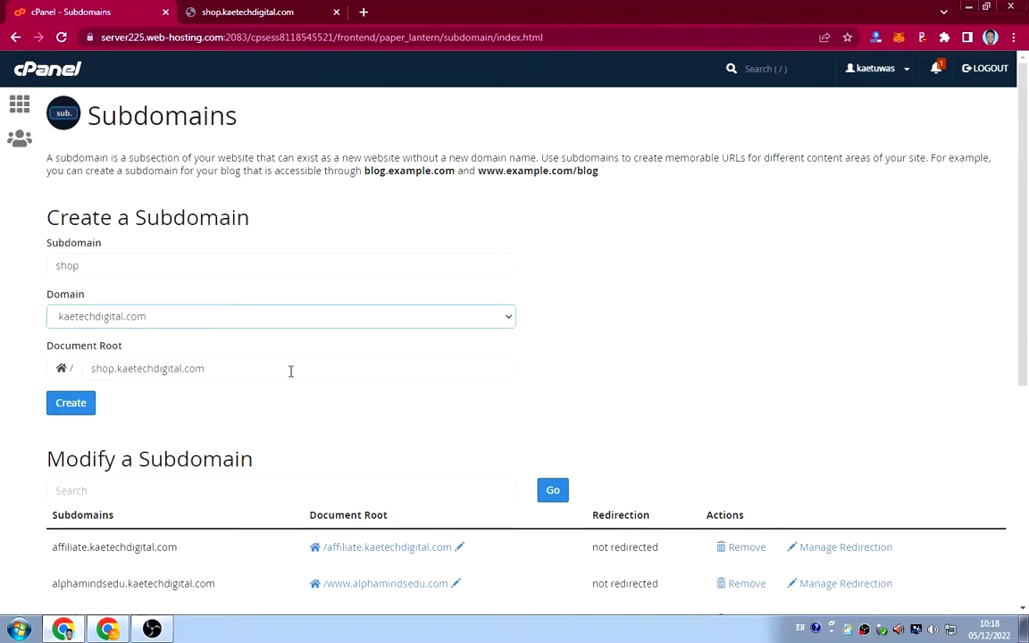
left_click(74, 405)
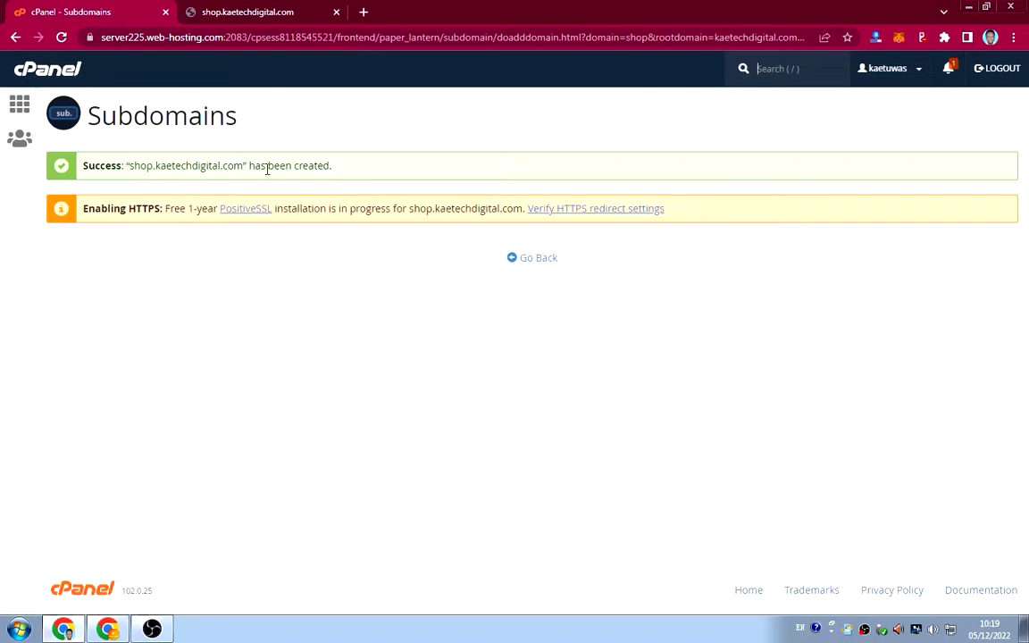
- Load shop.kaetechdigital.com in the other browser tab to check the new subdomain
key("slash")
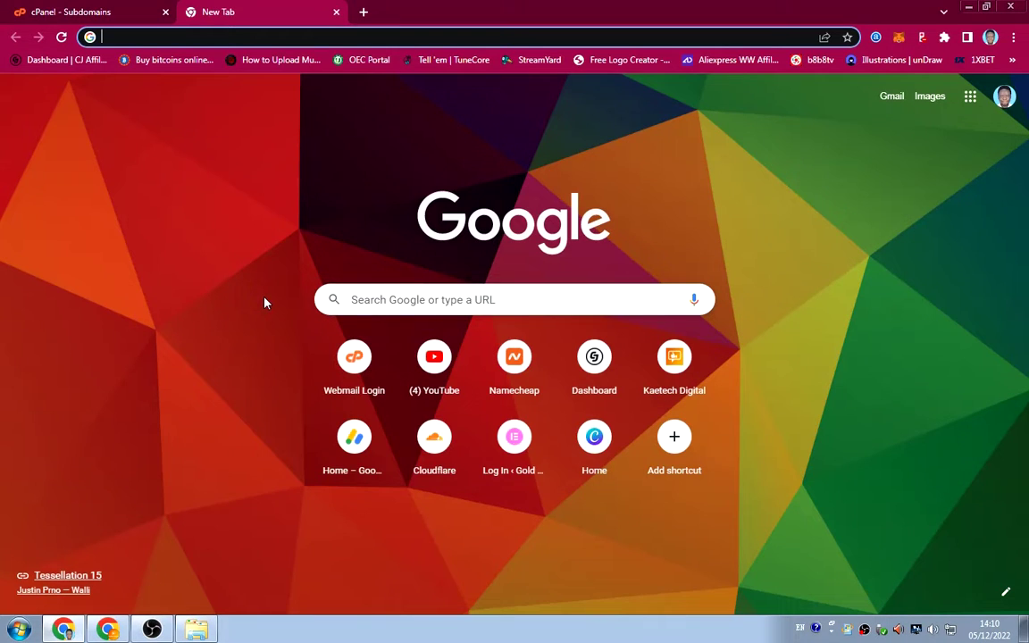
type("shop.kaetechdigital.com")
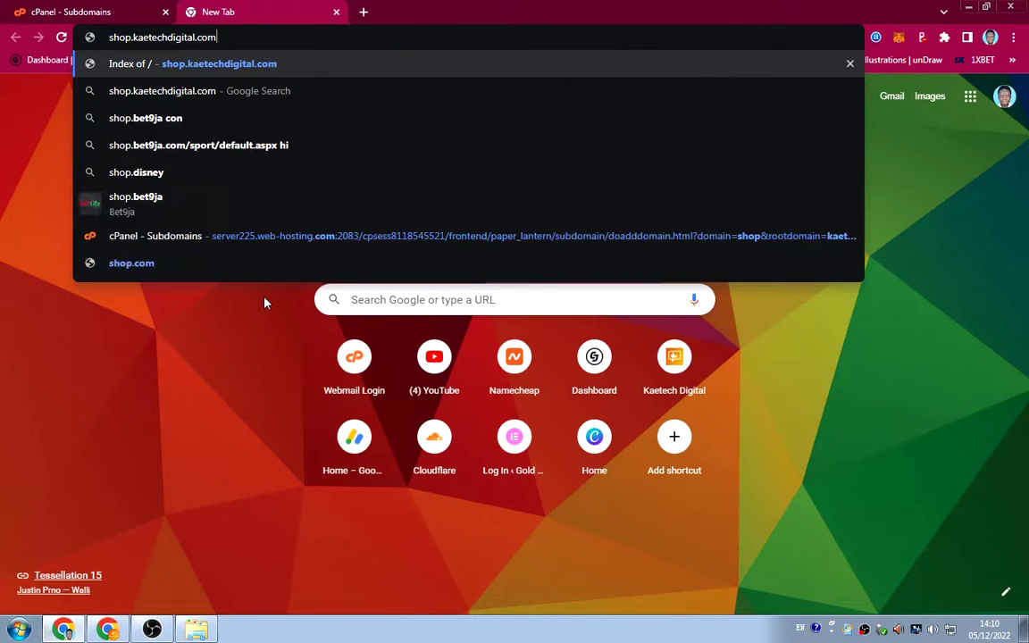
key("Right")
key("Return")
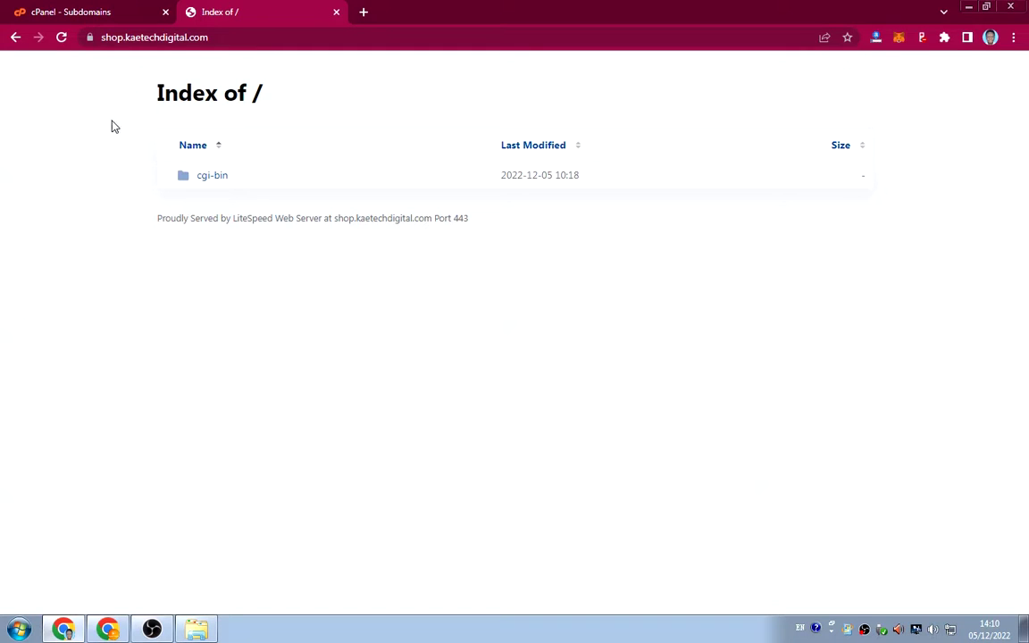
- Return to the cPanel Subdomains page and set the subdomain list's page size to 20
left_click(85, 13)
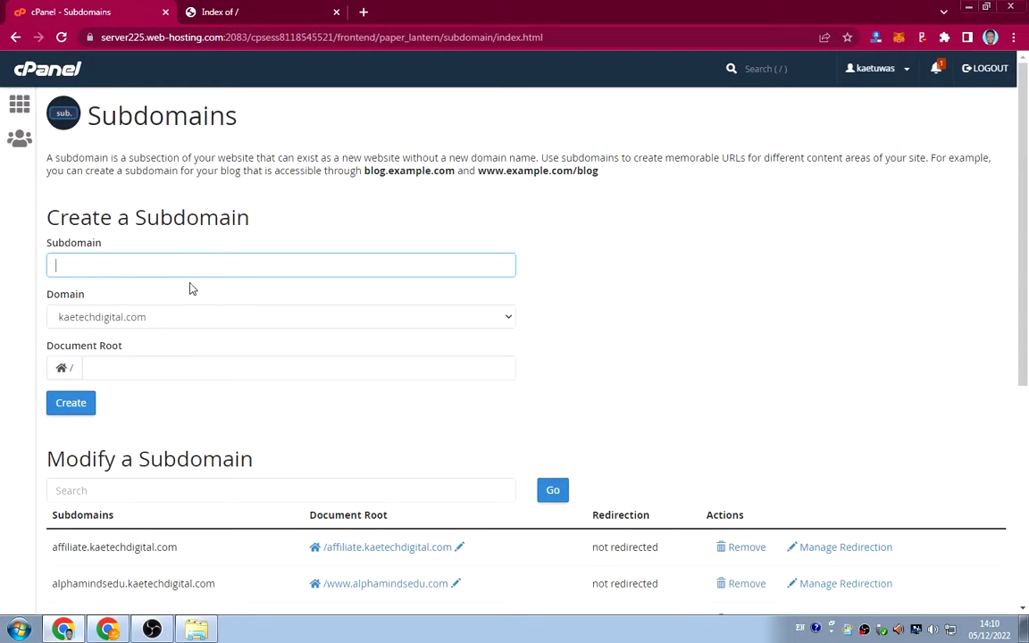
scroll(177, 284, "down", 4)
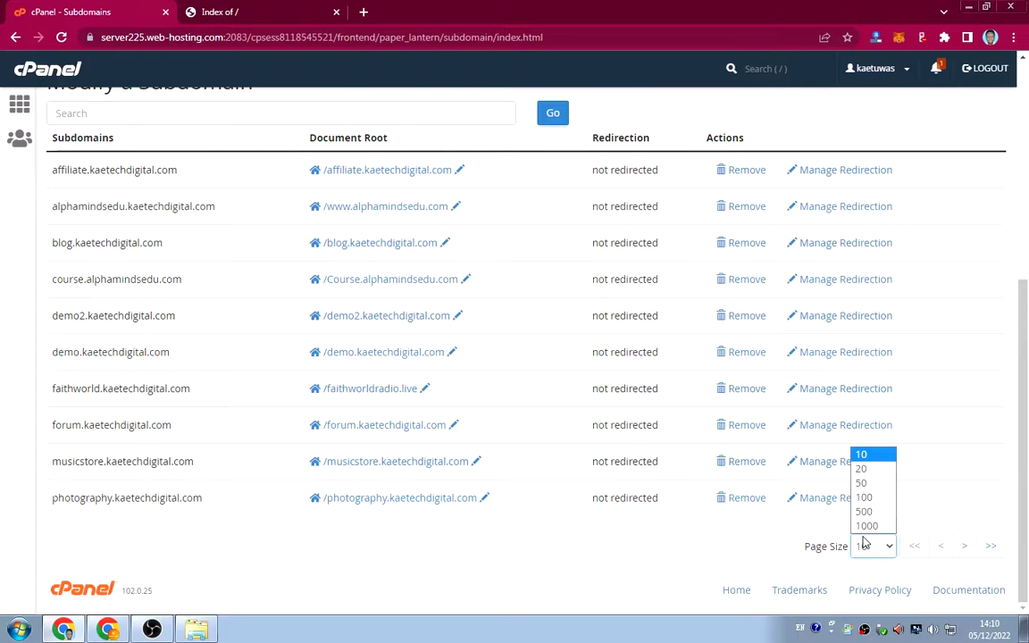
left_click(860, 469)
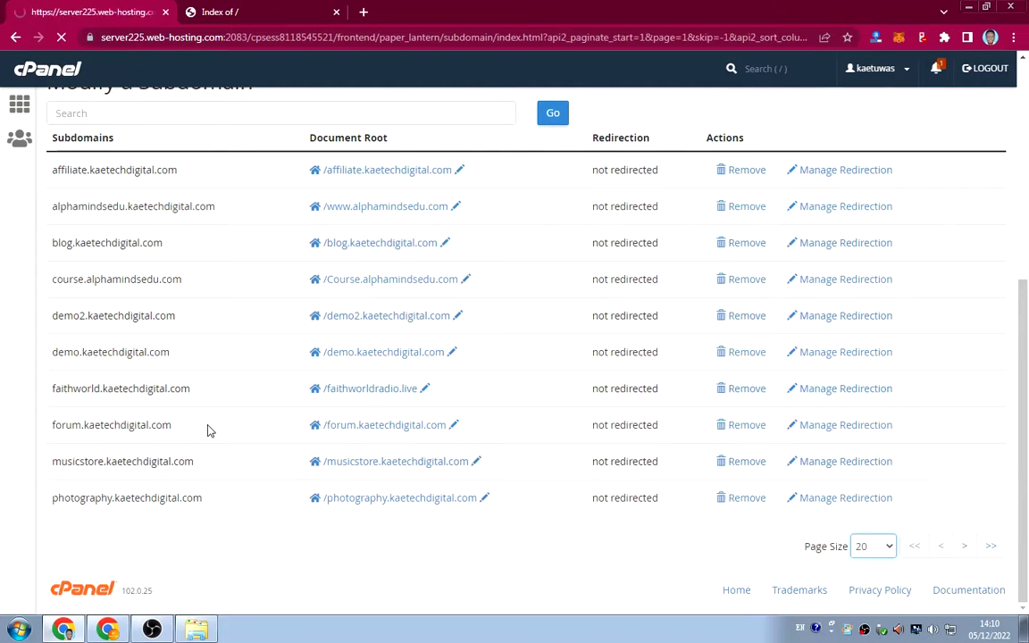
scroll(206, 431, "down", 2)
scroll(206, 431, "down", 4)
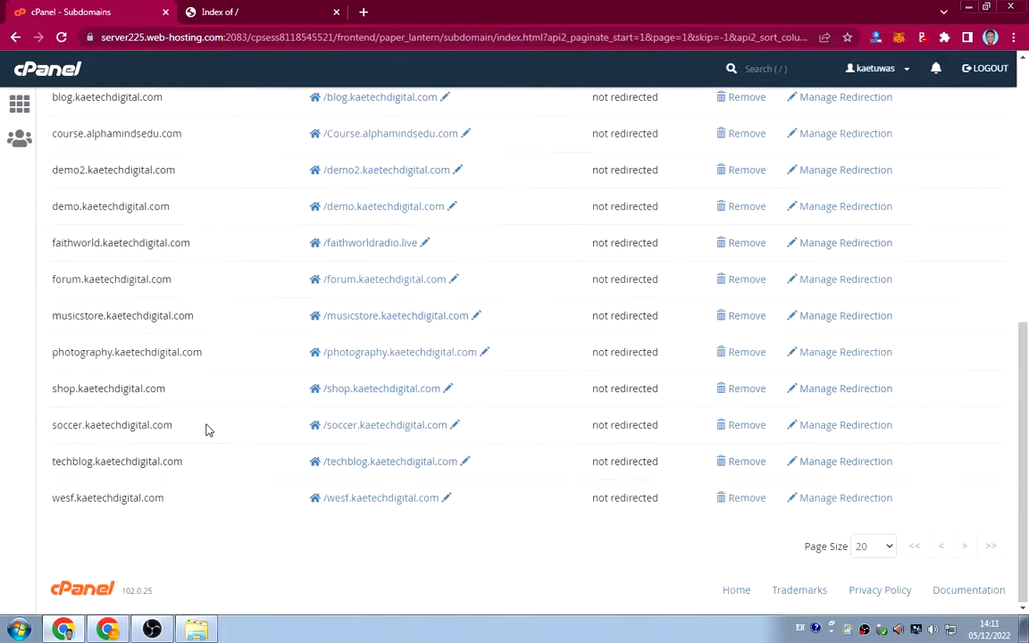
- Locate the shop.kaetechdigital.com entry in the subdomain list and view its site again in the other tab
scroll(78, 414, "up", 2)
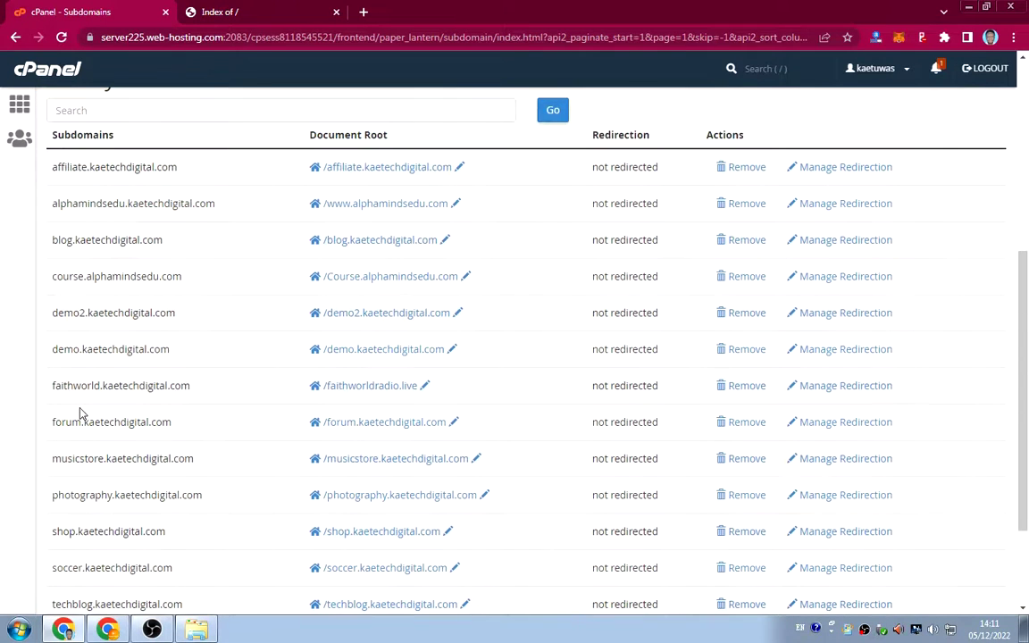
scroll(78, 414, "down", 1)
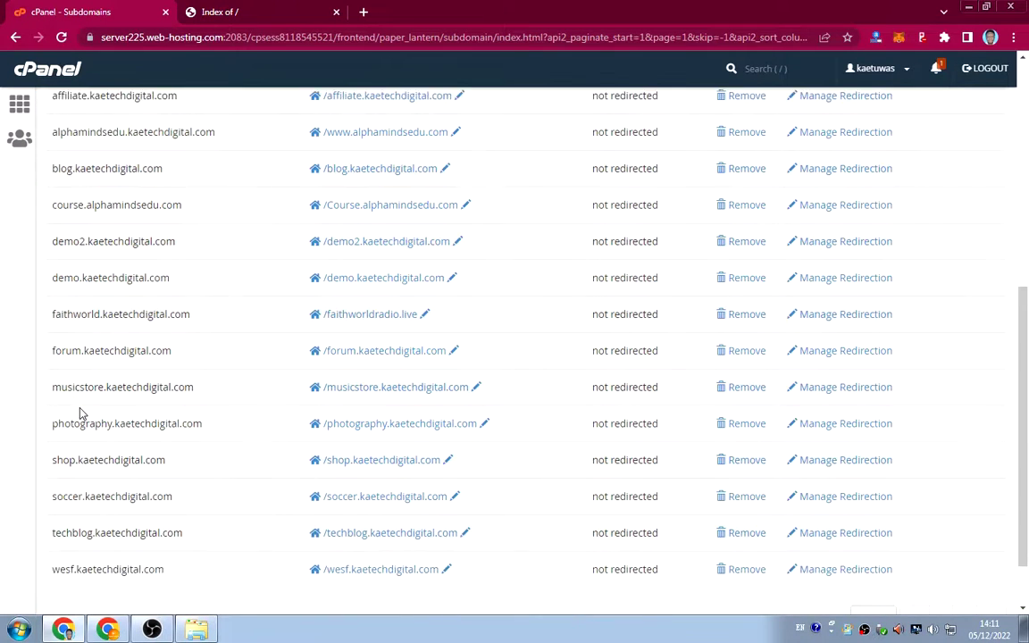
mouse_move(53, 461)
left_mouse_down()
mouse_move(173, 464)
mouse_move(39, 463)
left_mouse_up()
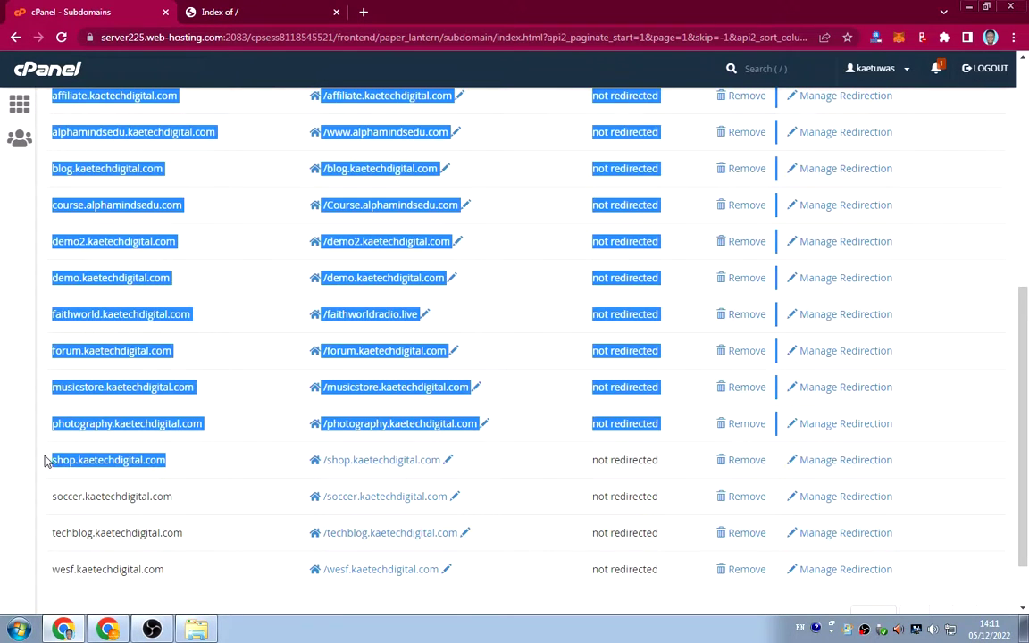
left_click(175, 471)
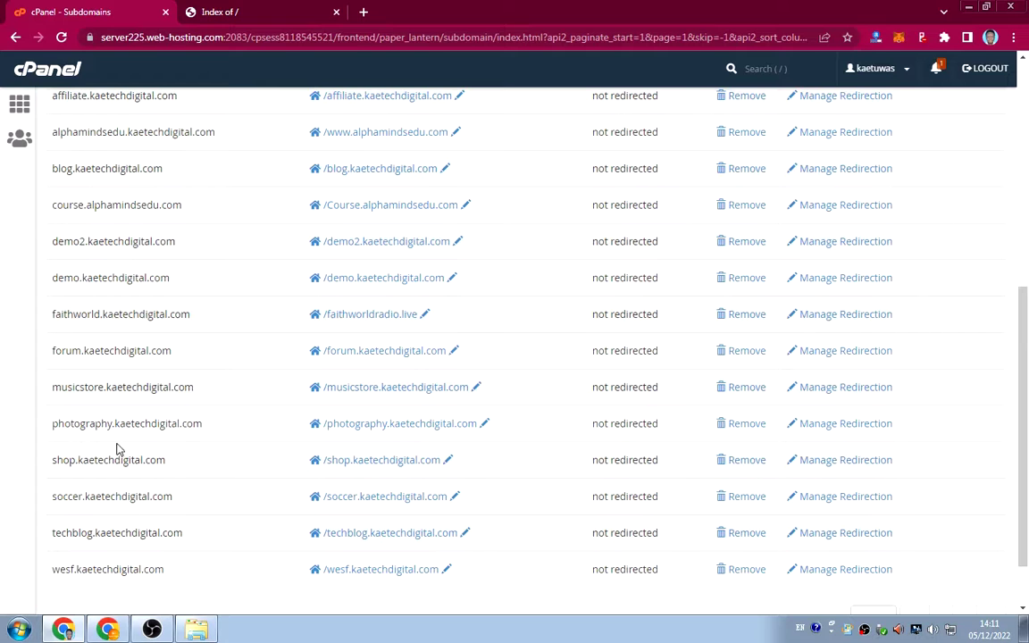
scroll(237, 260, "up", 5)
left_click(232, 11)
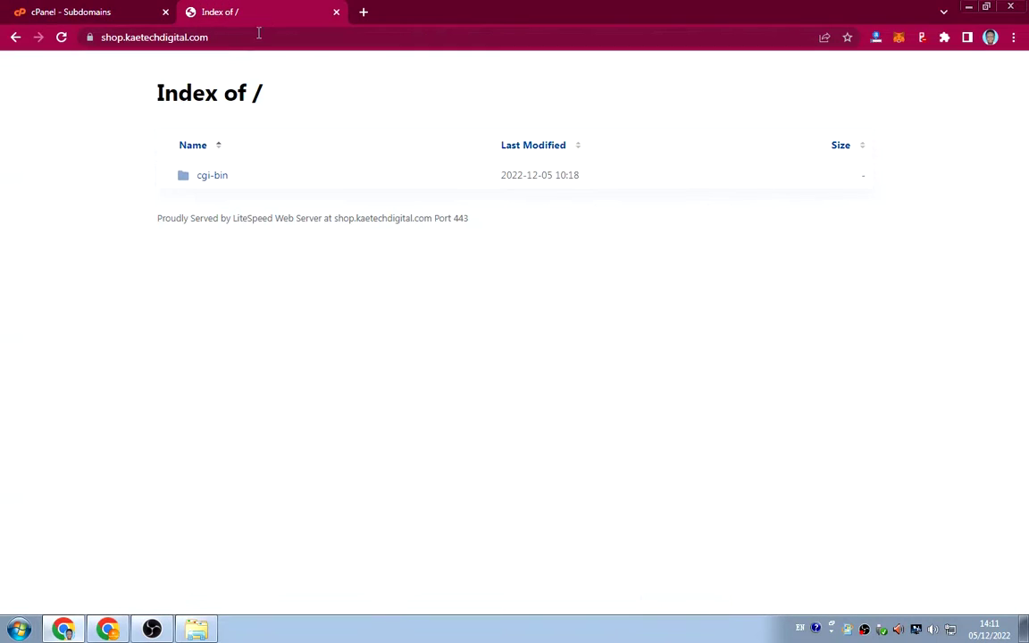
- Go back to the cPanel home page and look over its tool sections
left_click(122, 12)
left_click(19, 104)
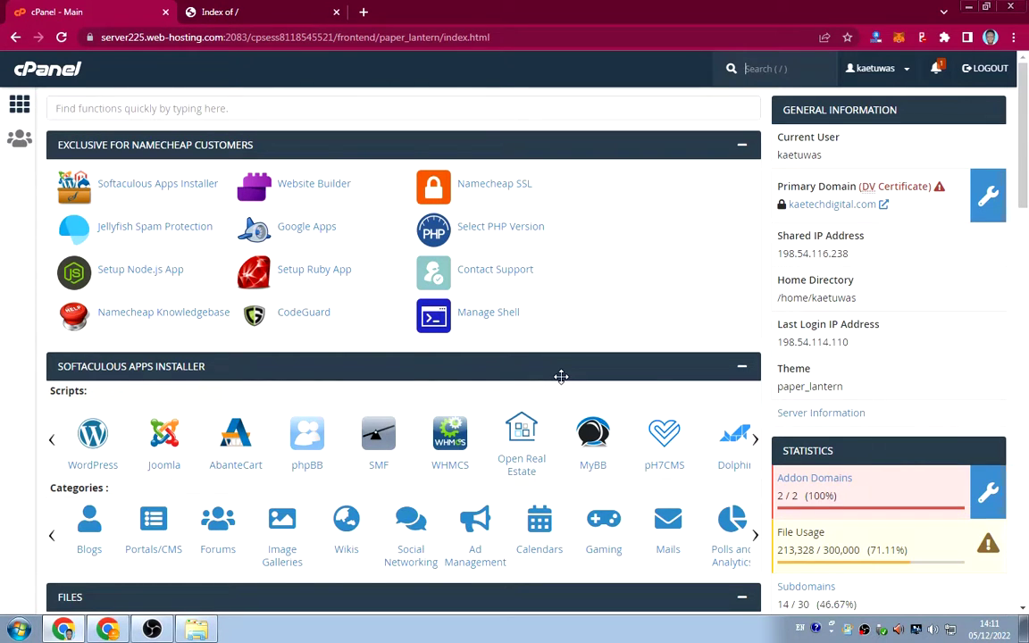
scroll(561, 377, "down", 4)
scroll(558, 380, "up", 3)
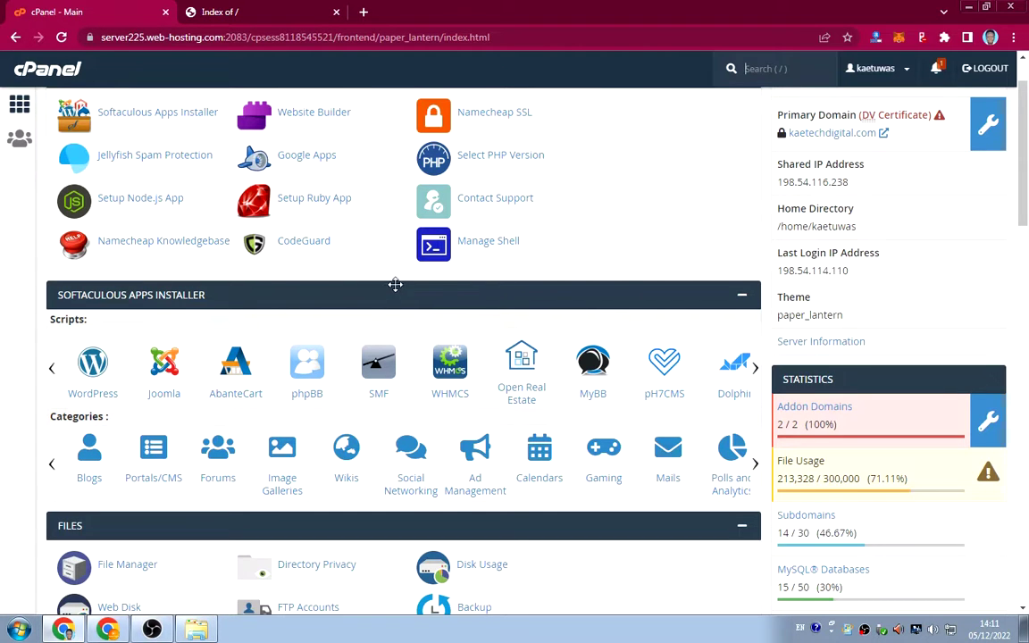
scroll(536, 287, "up", 2)
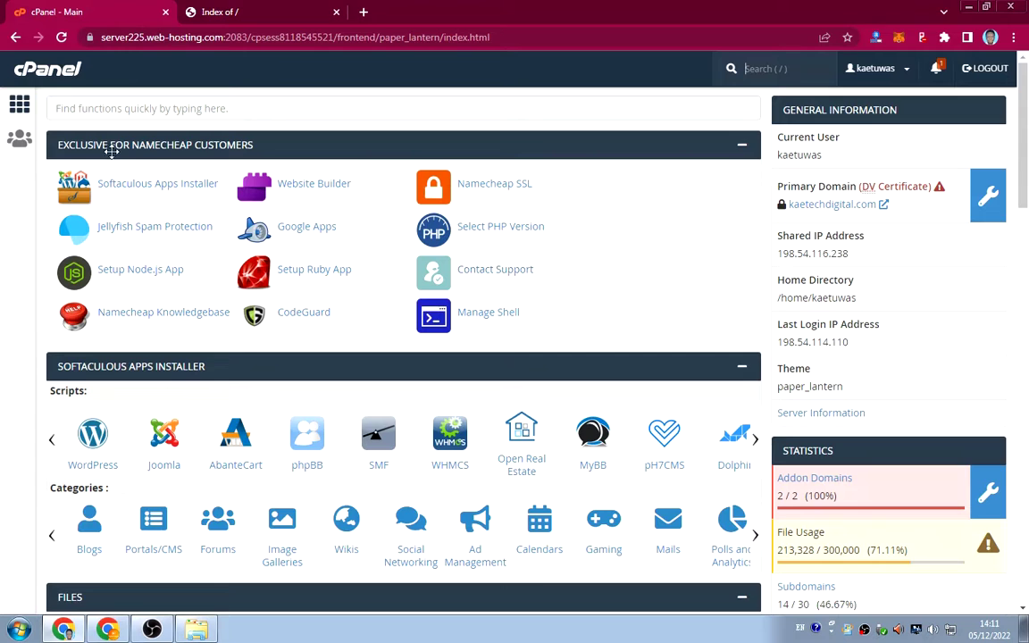
- Search the cPanel functions for "wordpress", and clear the search term after viewing the matches
left_click(131, 110)
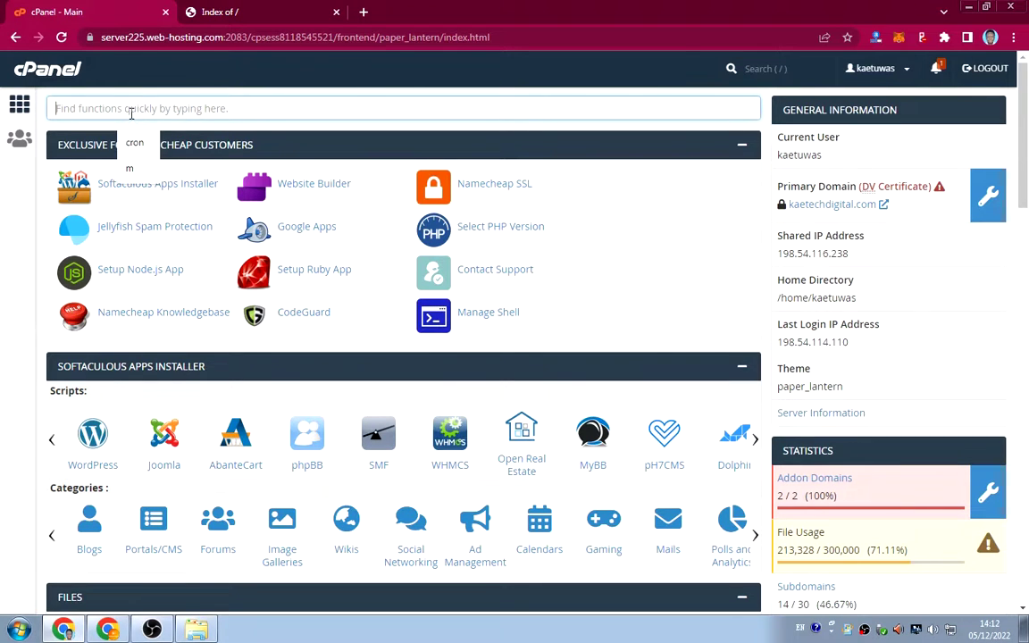
type("wordpree")
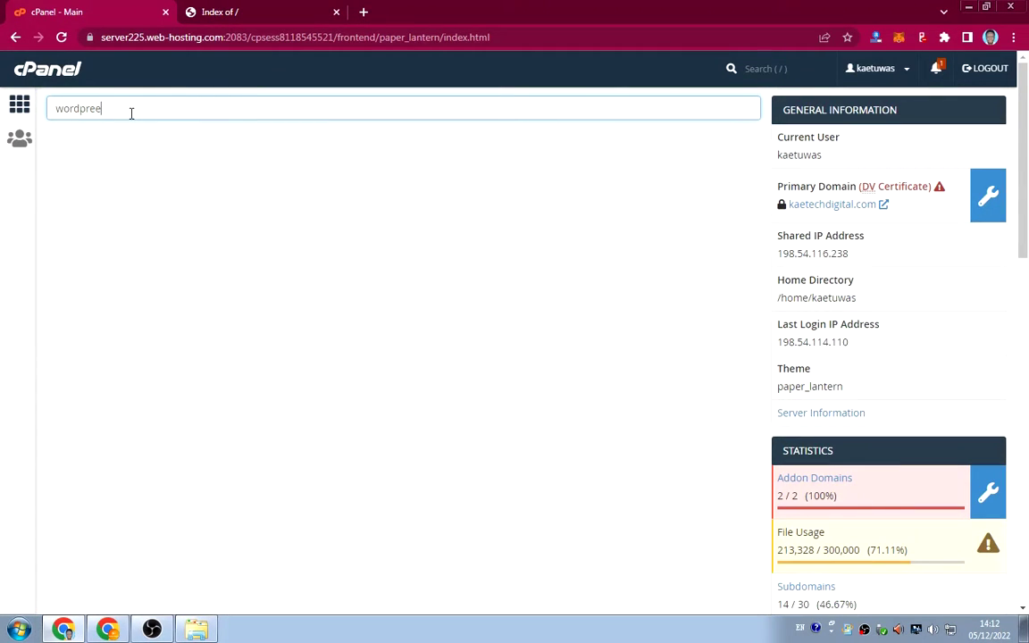
key("BackSpace")
type("ss")
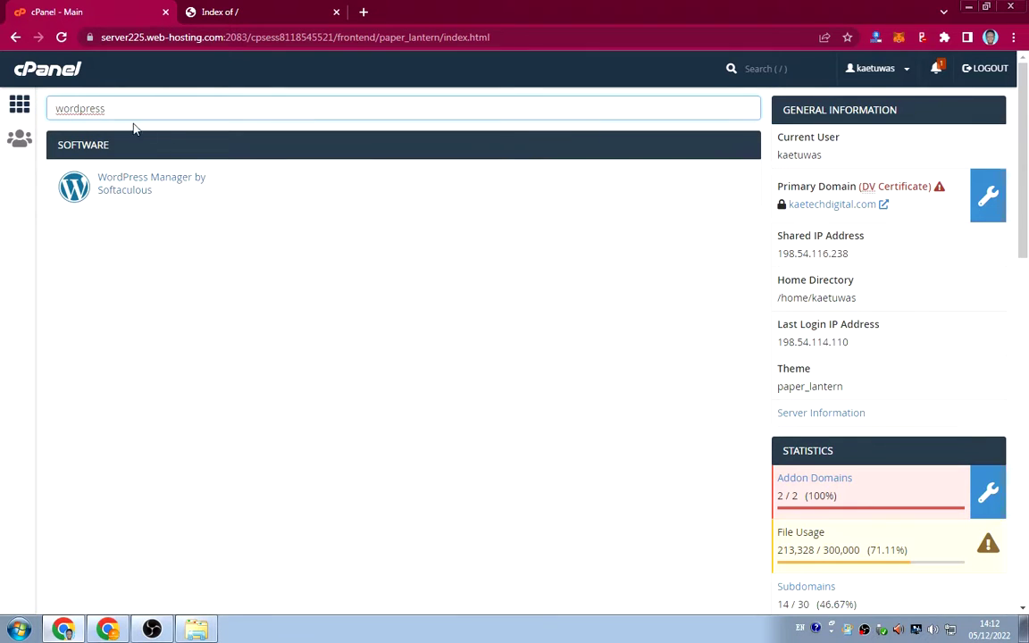
left_click_drag(121, 109, 57, 115)
key("BackSpace")
- Look through the cPanel home page for WordPress tools in the Software and Softaculous Apps Installer sections
scroll(263, 350, "down", 1)
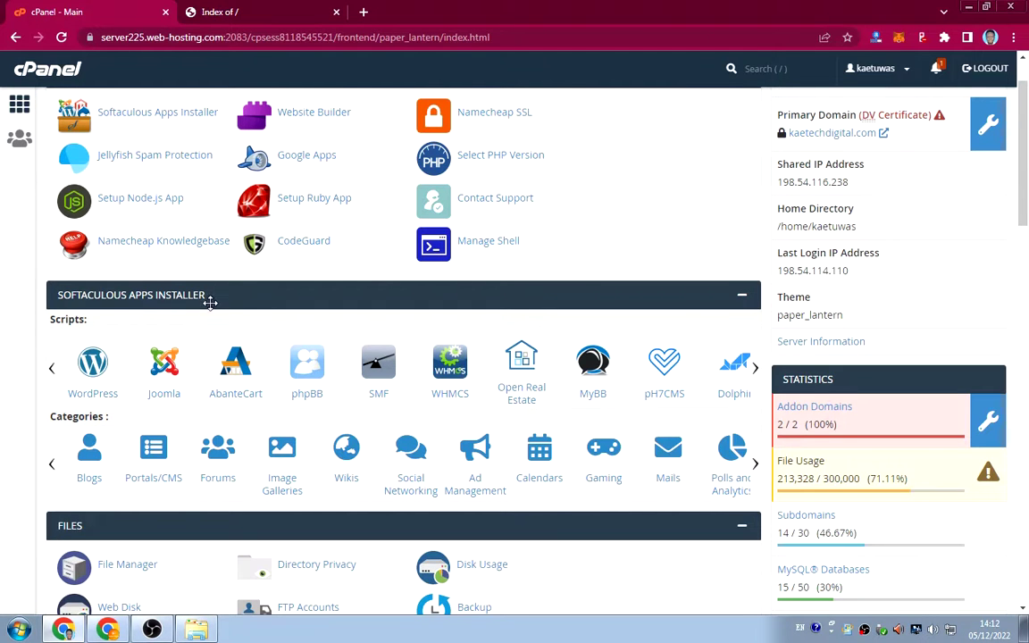
scroll(147, 335, "down", 20)
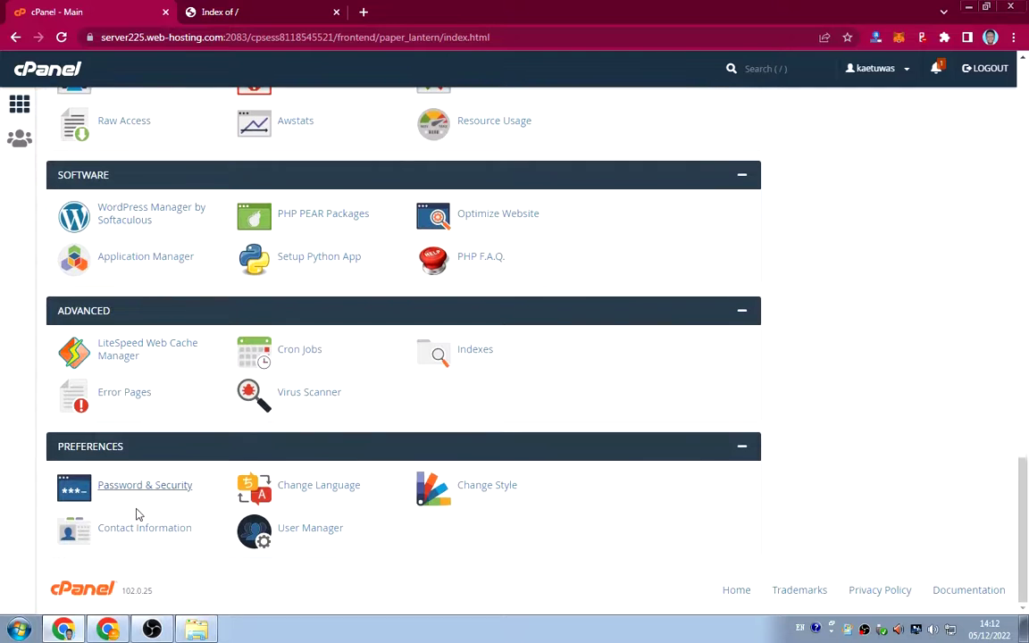
scroll(211, 401, "up", 2)
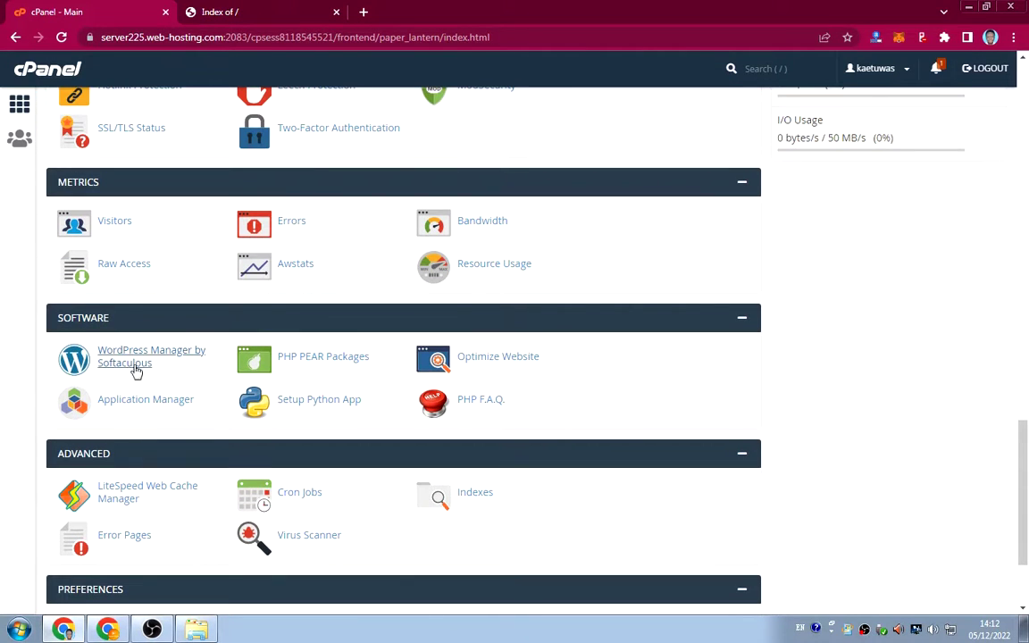
scroll(179, 371, "up", 1)
scroll(179, 367, "up", 15)
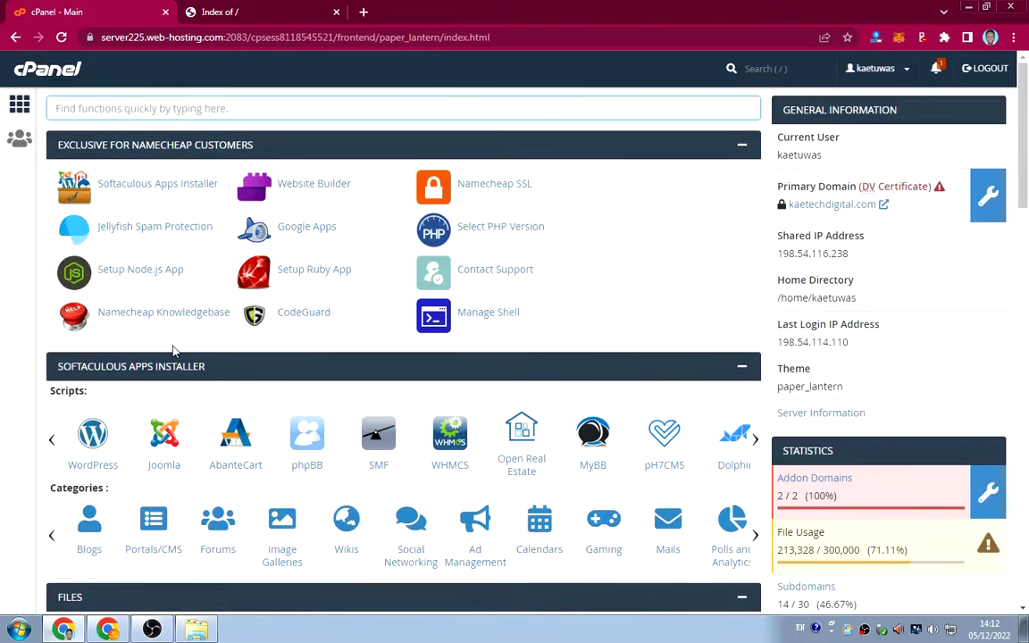
scroll(174, 351, "down", 2)
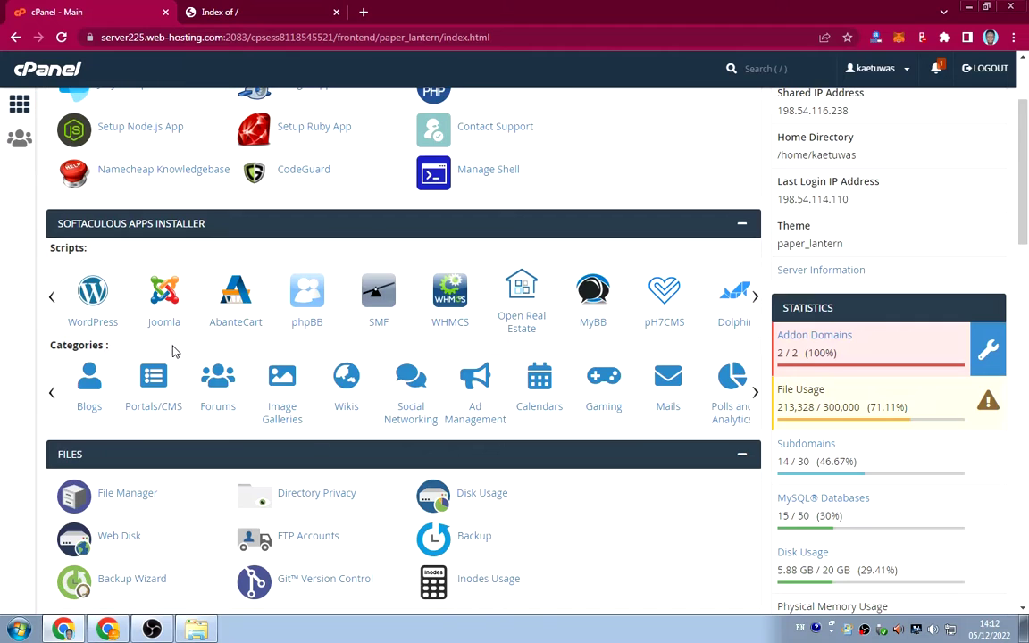
- Open WordPress in the Softaculous apps installer, look over its overview, and start a new installation
left_click(91, 296)
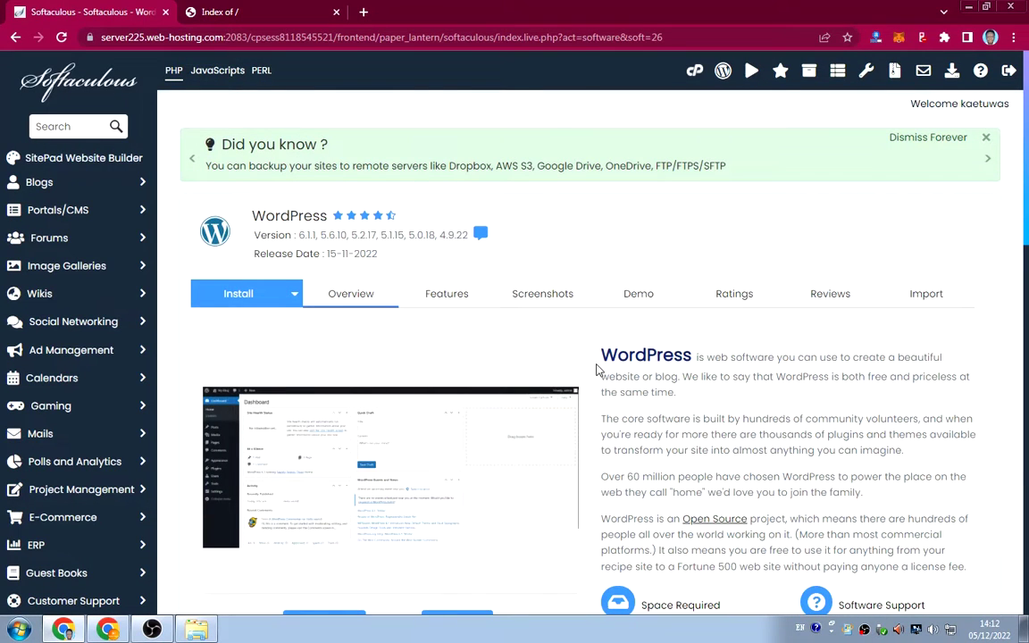
scroll(598, 369, "down", 3)
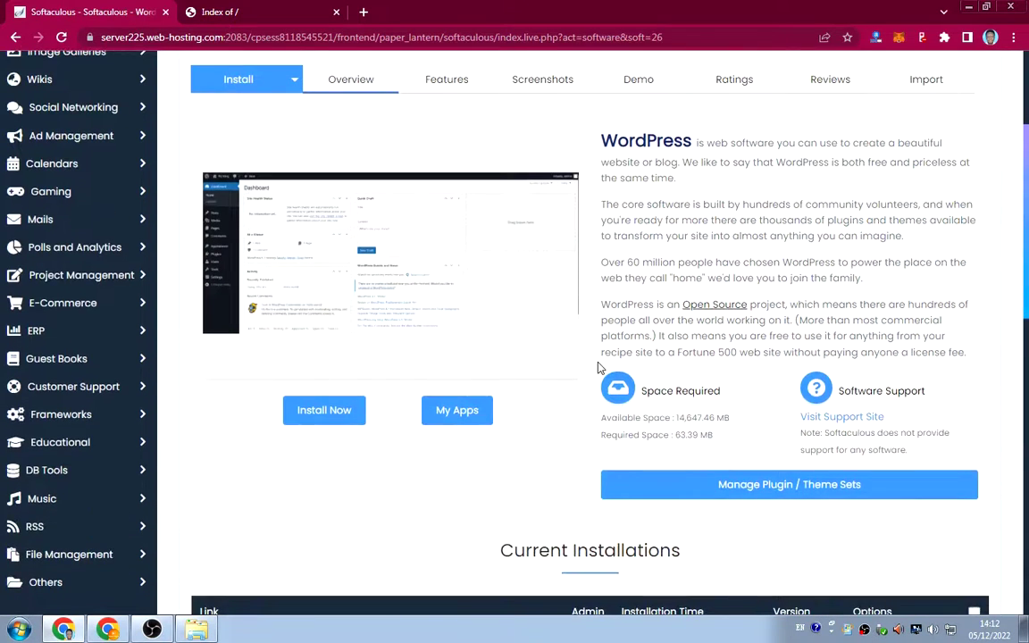
scroll(599, 367, "up", 2)
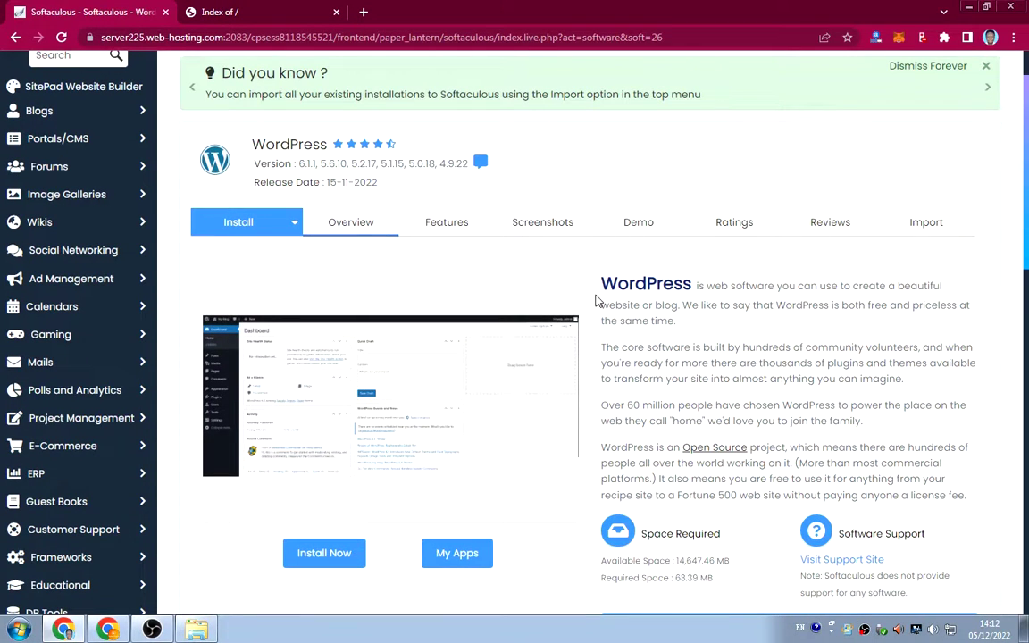
scroll(604, 300, "down", 1)
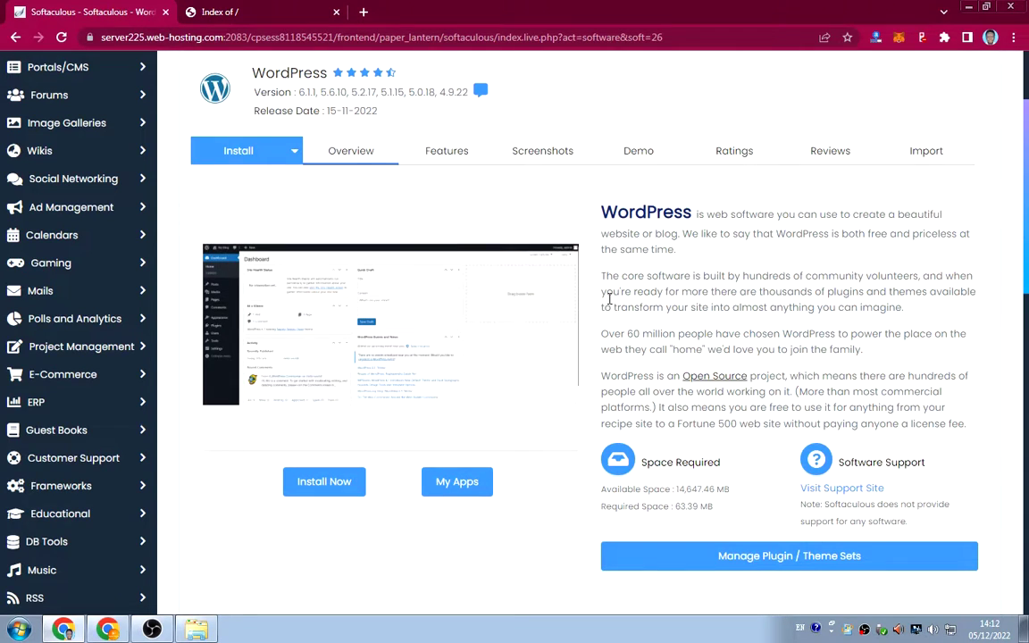
left_click(324, 481)
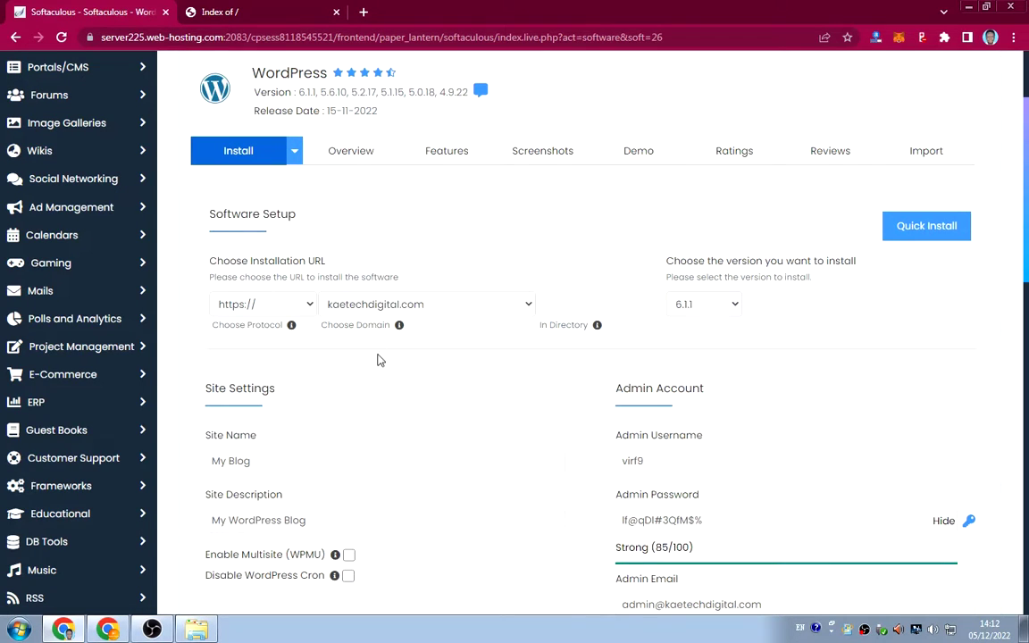
left_click(415, 304)
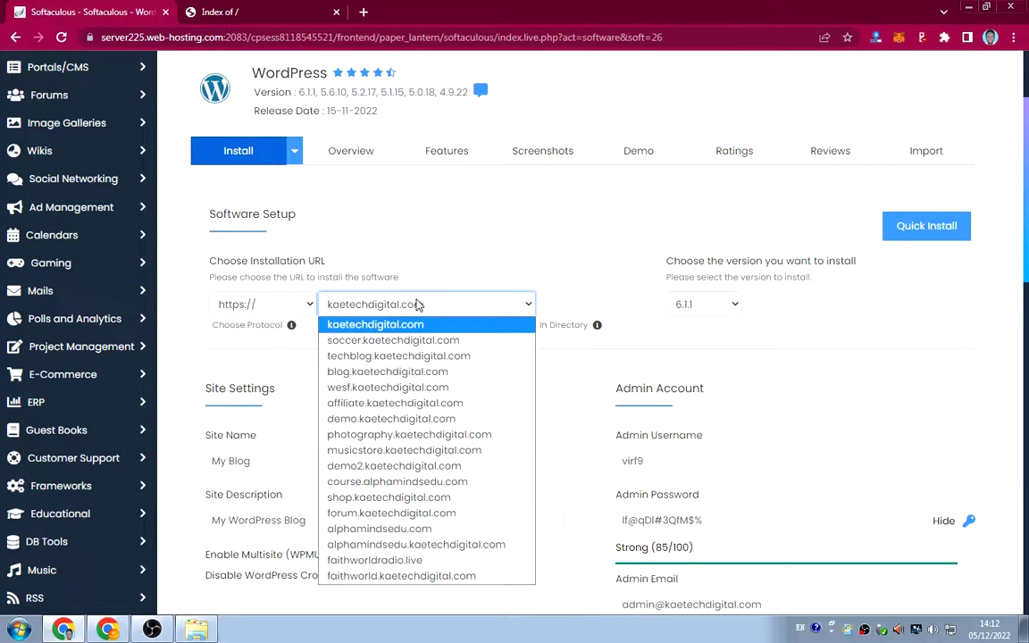
left_click(372, 496)
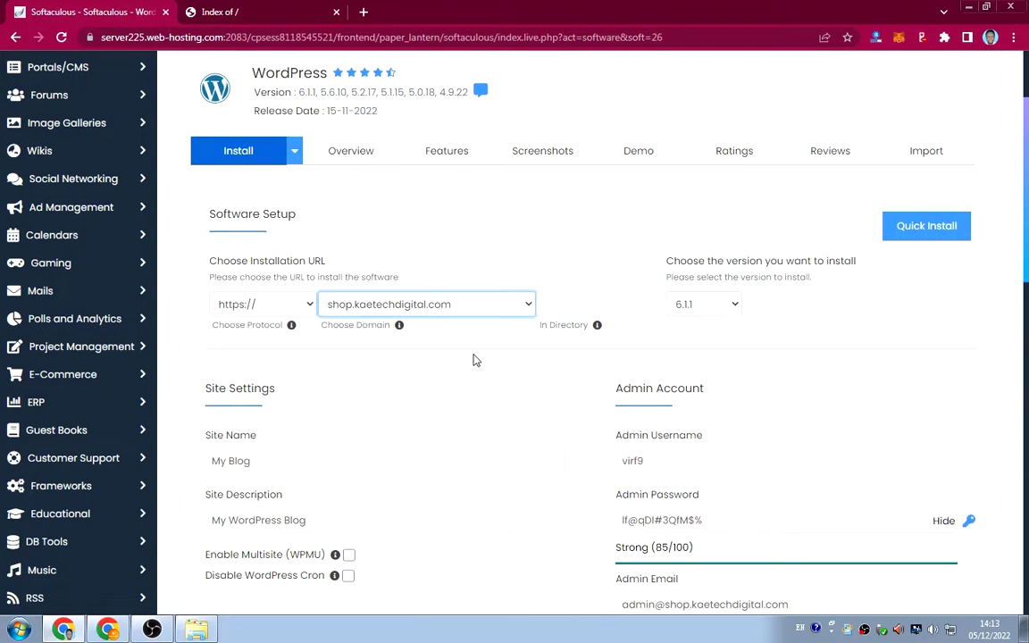
left_click(229, 314)
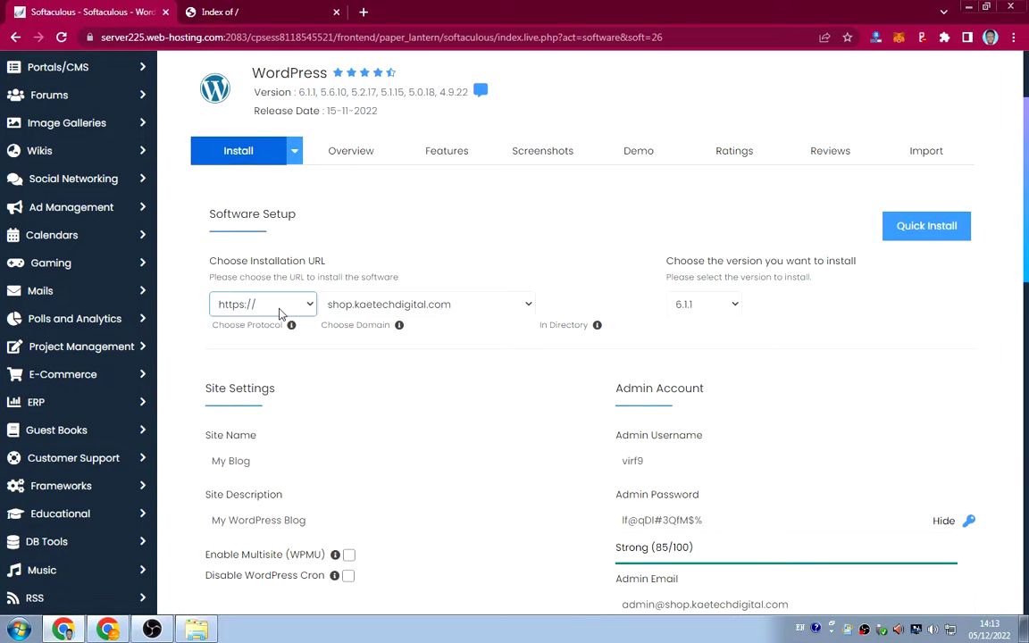
left_click(331, 324)
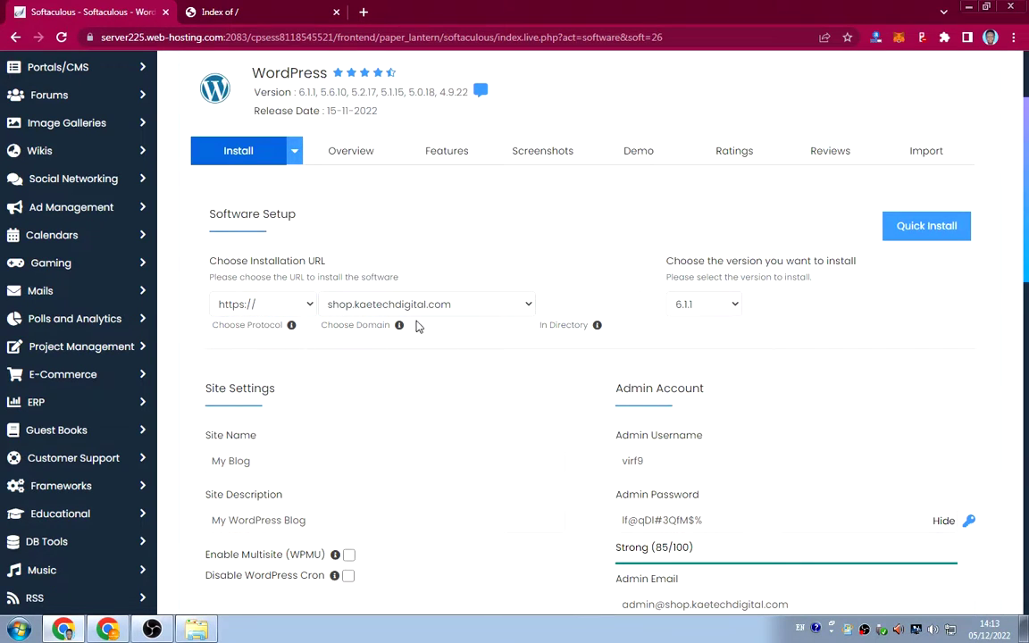
left_click(222, 312)
left_click(391, 312)
left_click(249, 309)
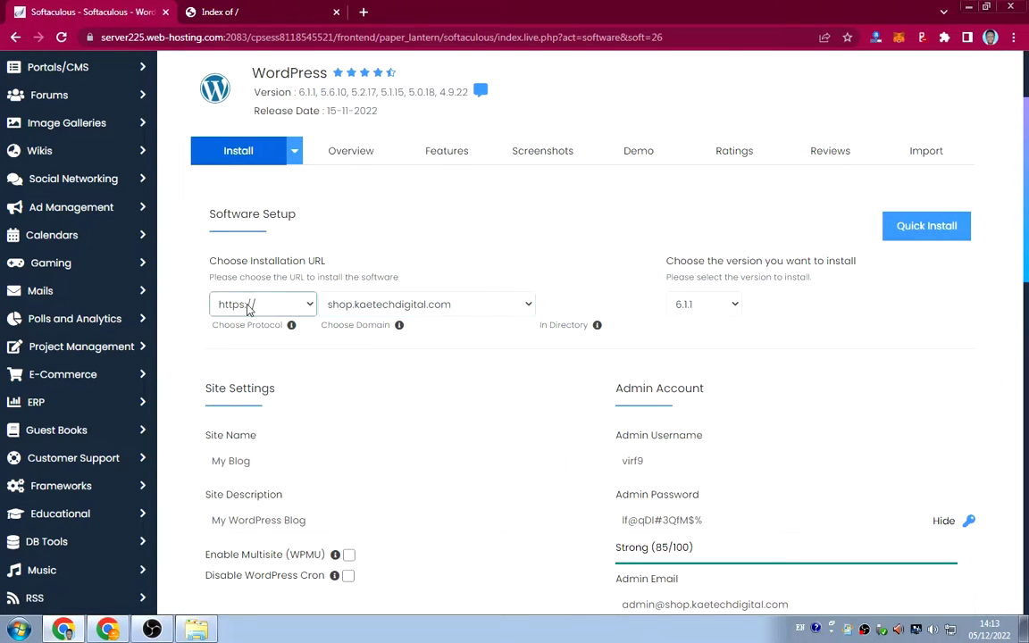
left_click(249, 306)
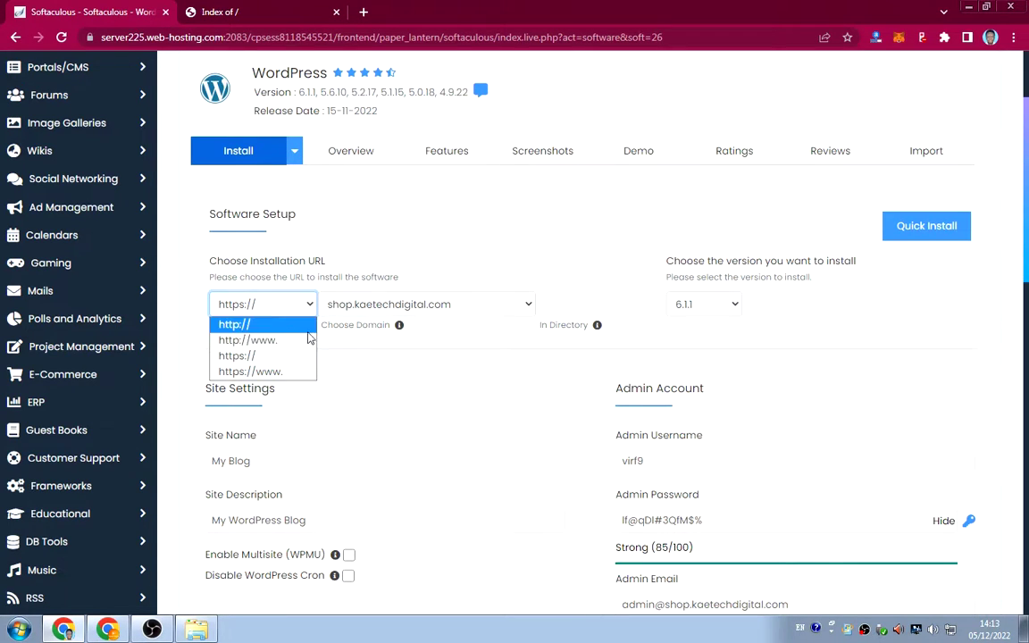
left_click(357, 339)
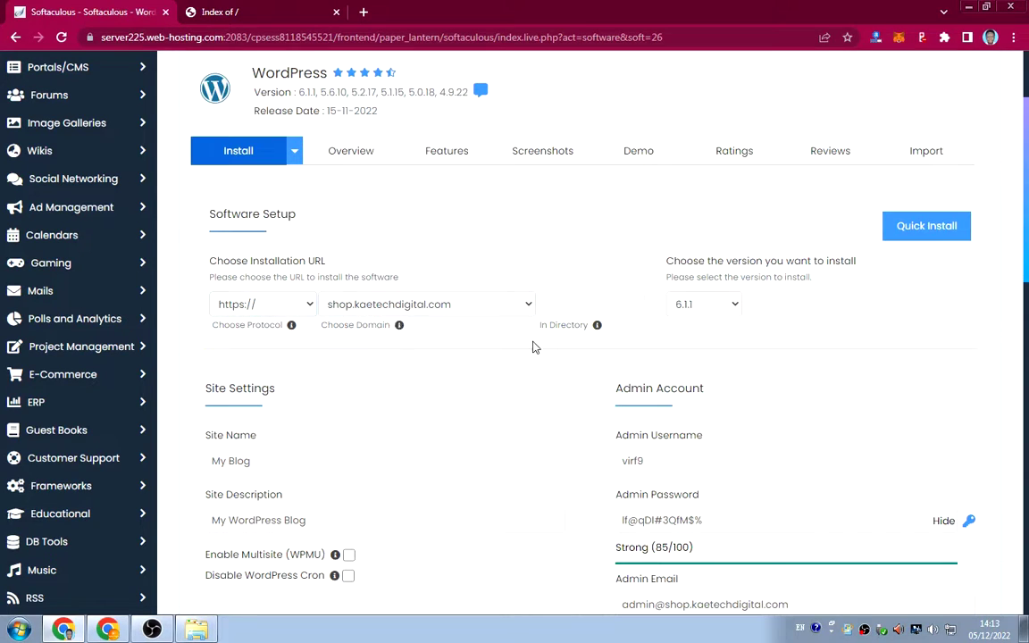
- Set the site name to "Kaetech Shop" and the site description to "an online shop"
scroll(534, 347, "down", 3)
left_click(268, 318)
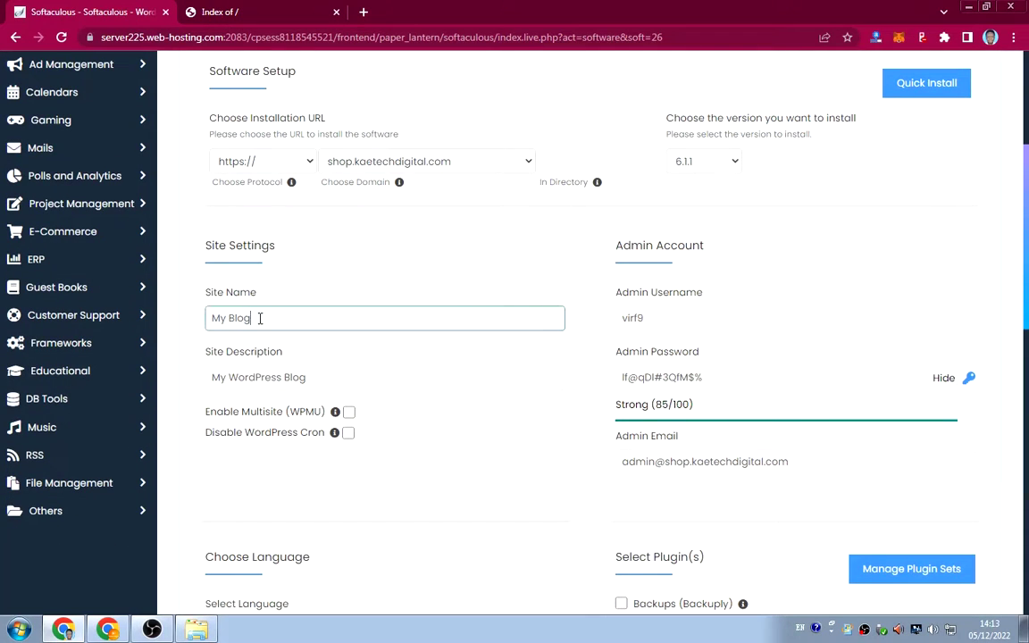
left_click_drag(260, 318, 192, 319)
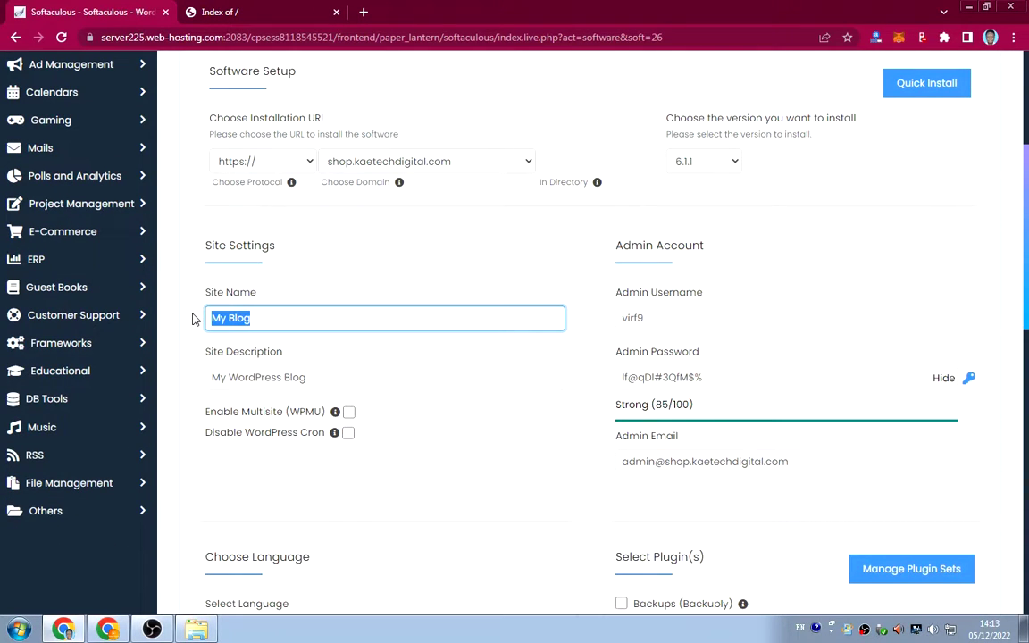
type("d")
key("BackSpace")
type("DSh")
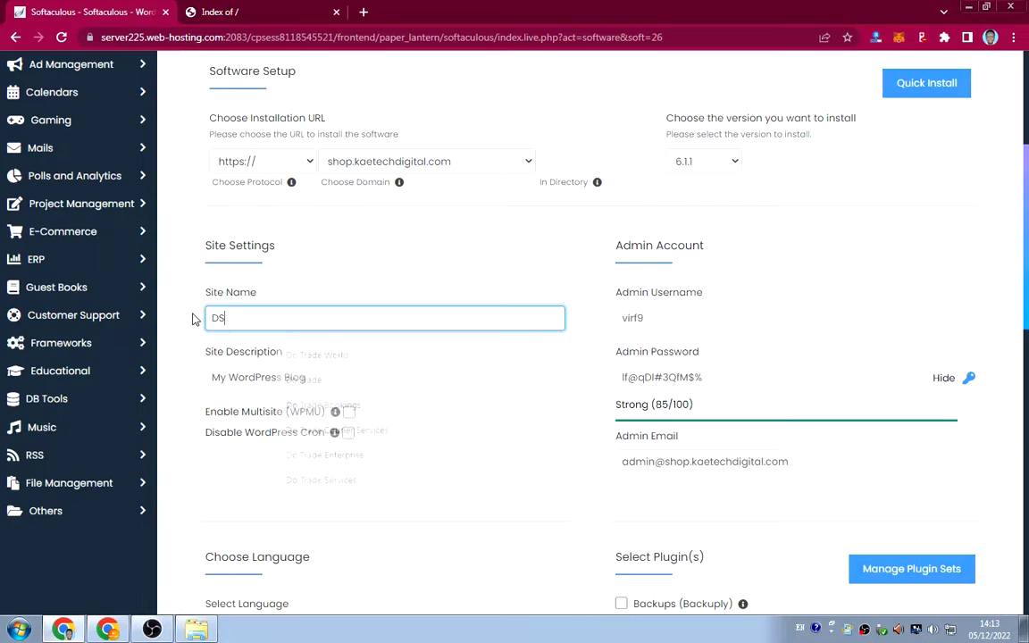
key("BackSpace")
key("BackSpace")
key("BackSpace")
type("K")
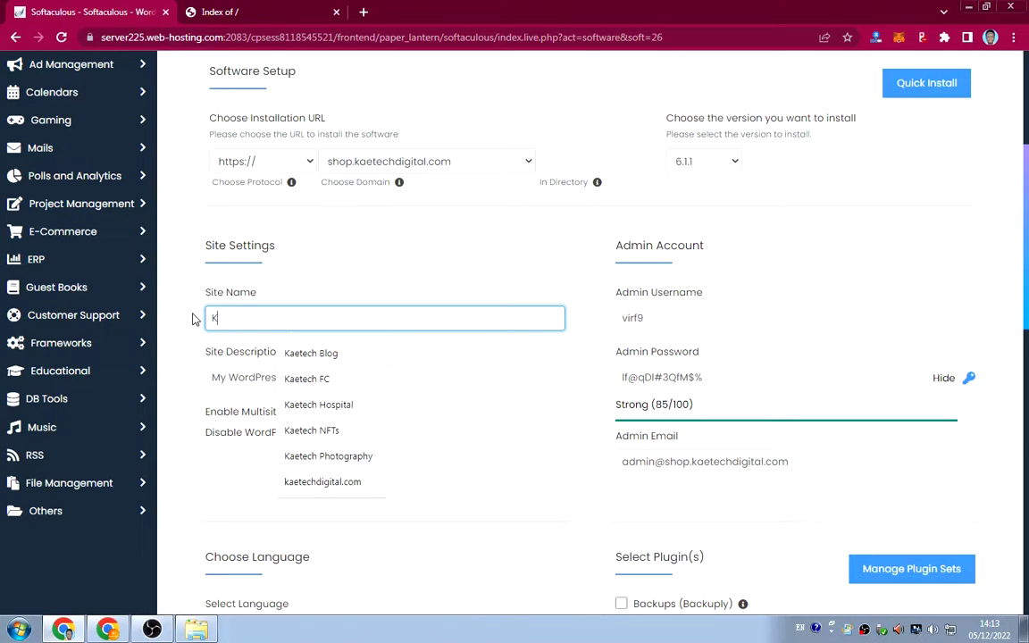
type("aetech Shop")
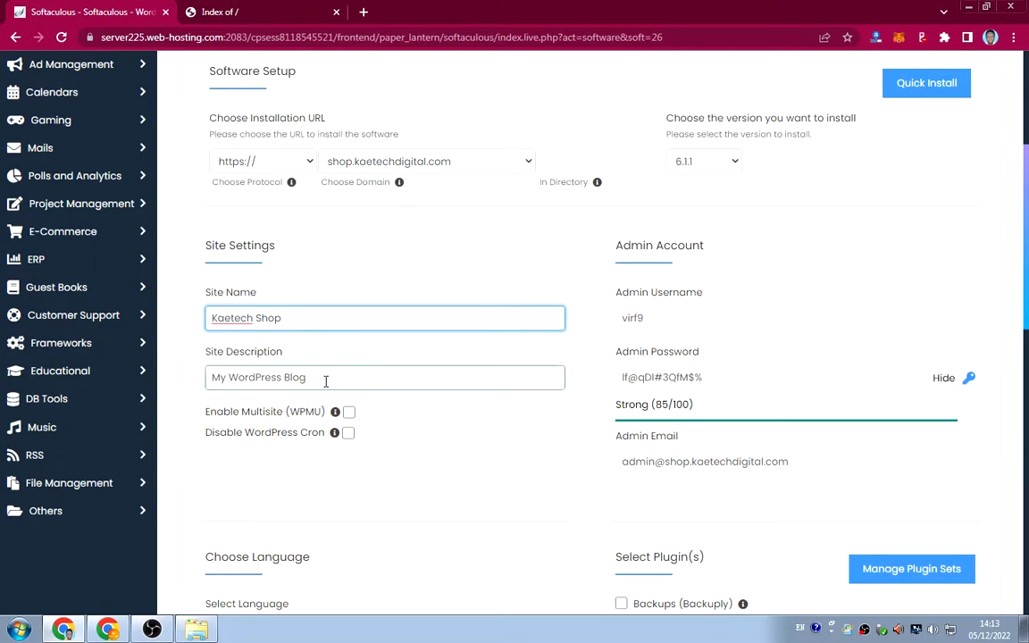
left_click_drag(324, 380, 204, 381)
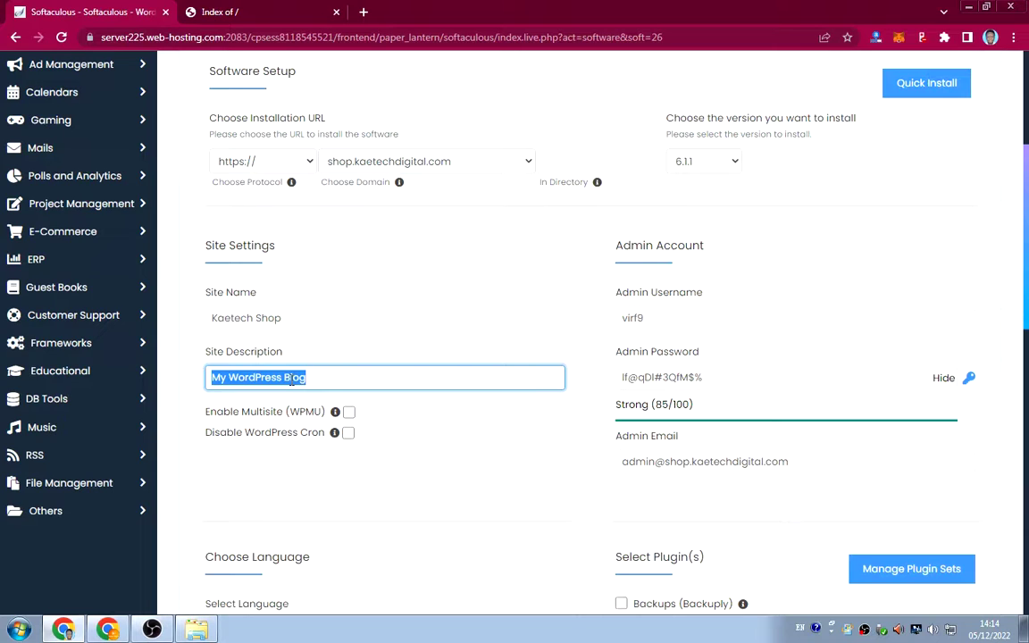
type("an online shop")
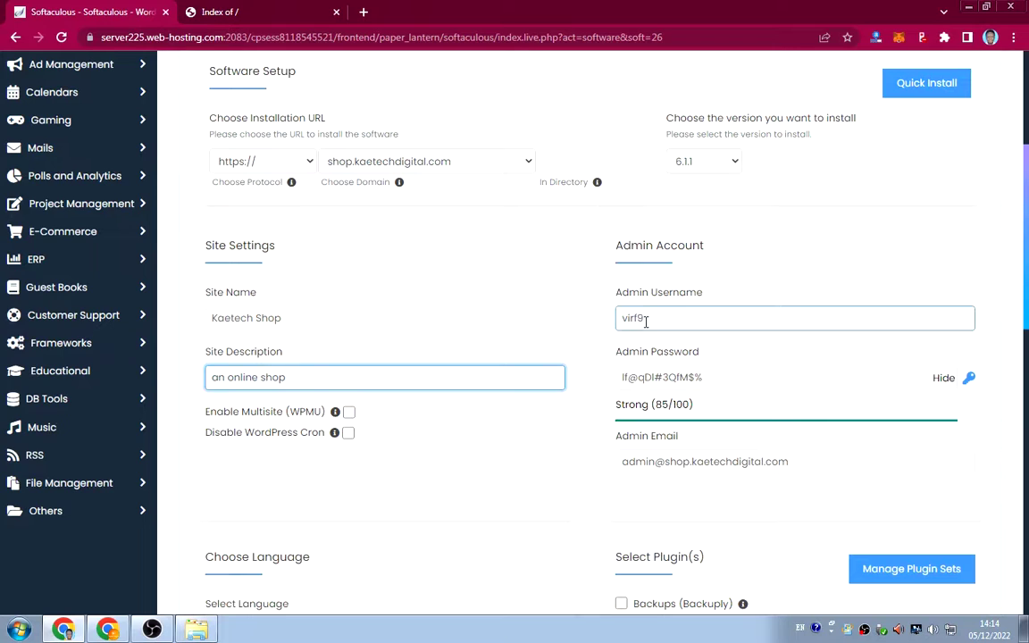
- Replace the suggested admin username with "kaetech"
left_click_drag(646, 321, 575, 325)
type("kaet")
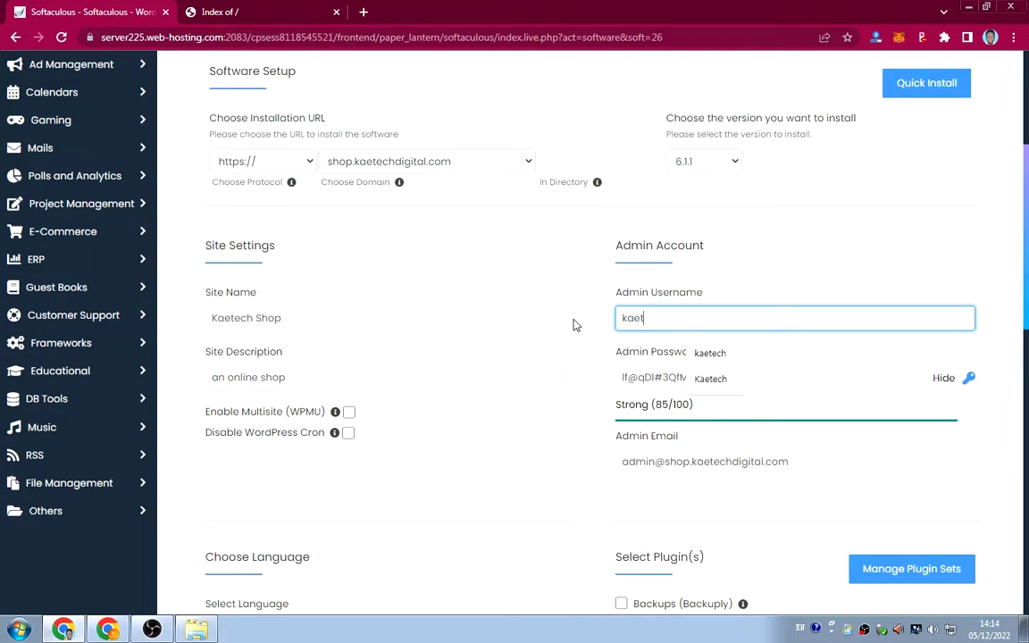
type("ech")
- Hide the admin password characters and replace the generated password with a custom admin password
left_click(616, 375)
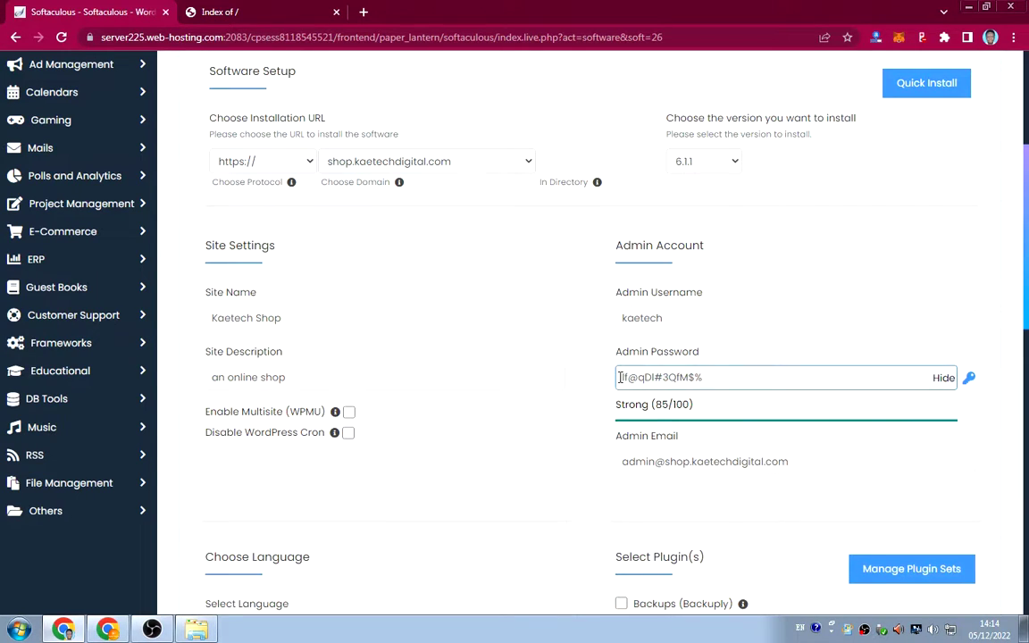
left_click_drag(620, 377, 769, 377)
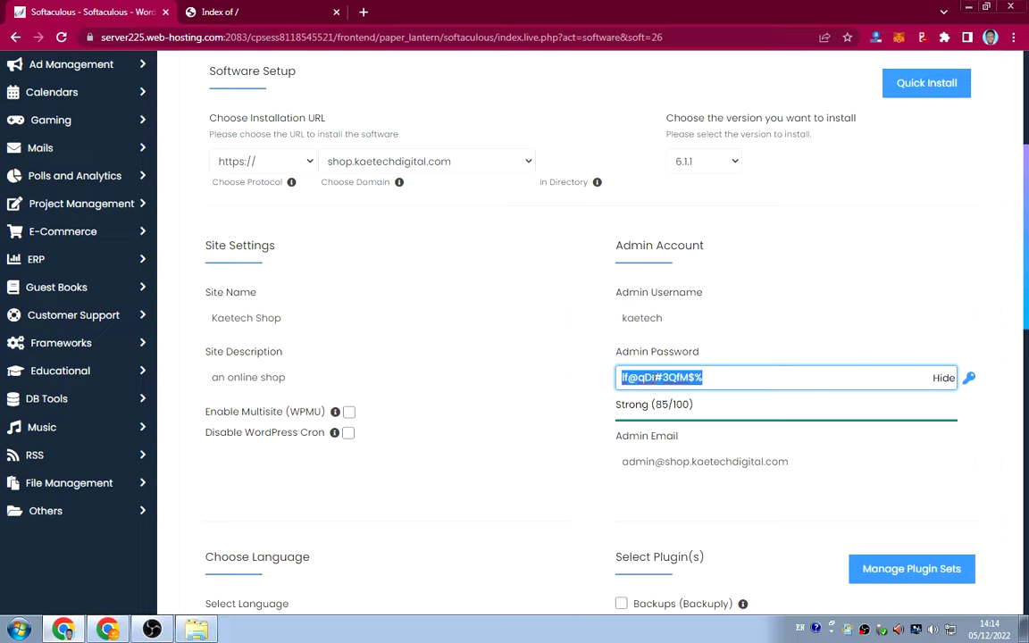
left_click(940, 379)
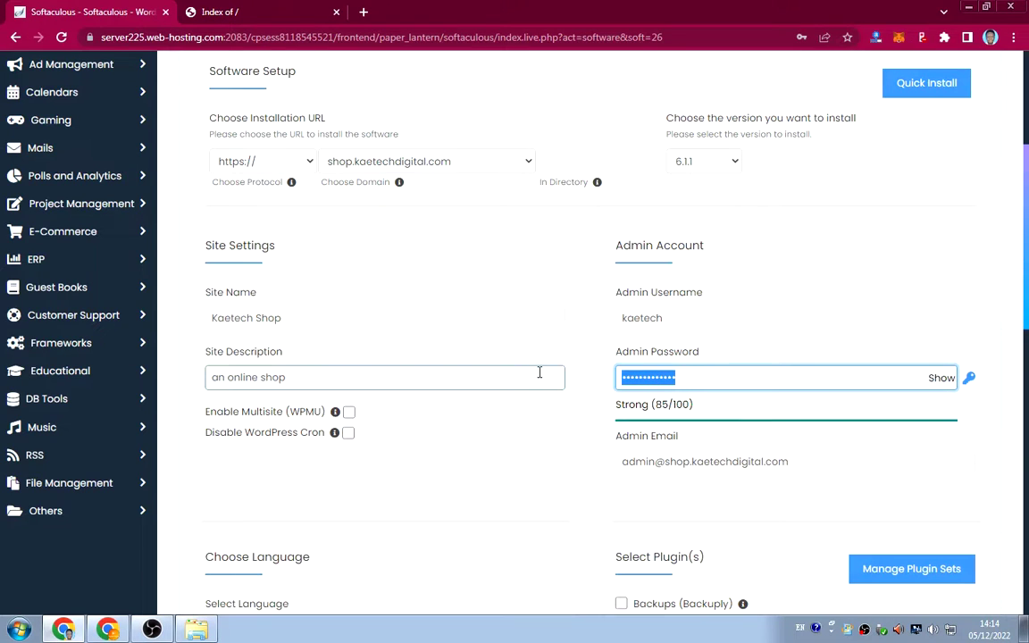
type("••••••")
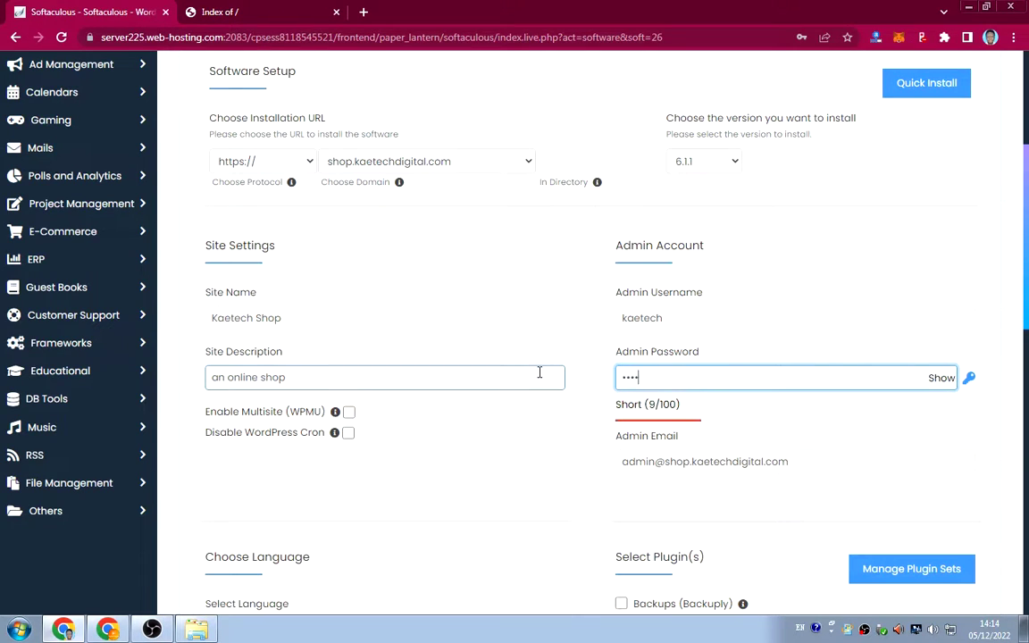
type("•")
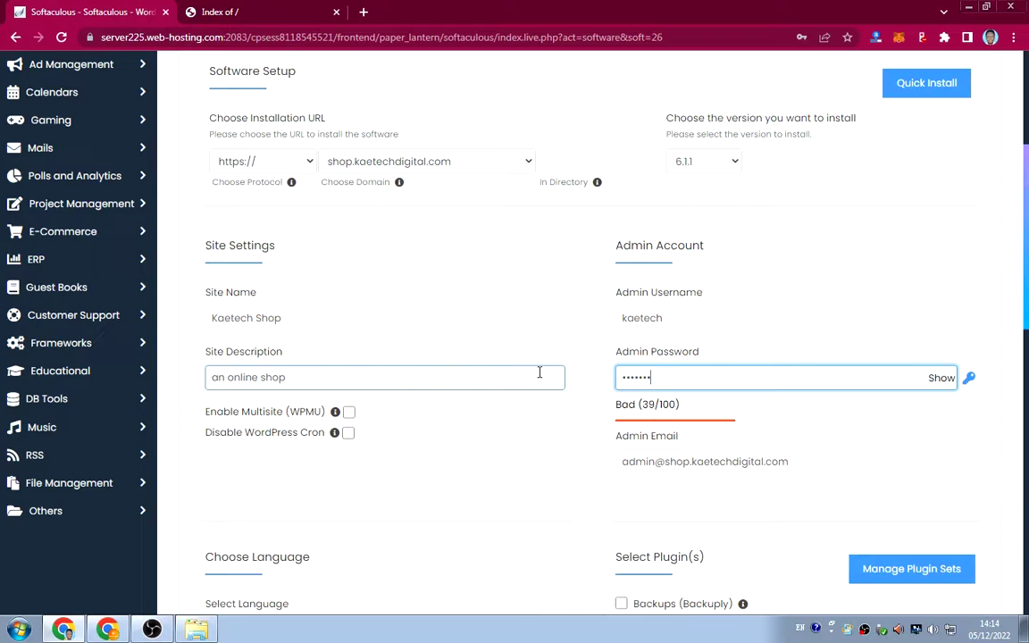
type("••••")
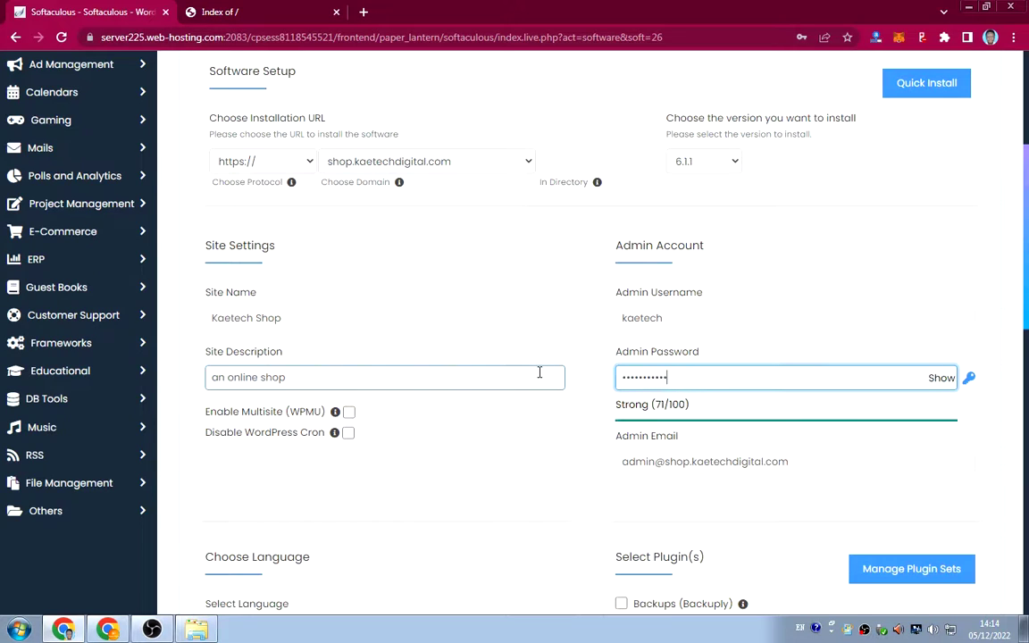
type("••••")
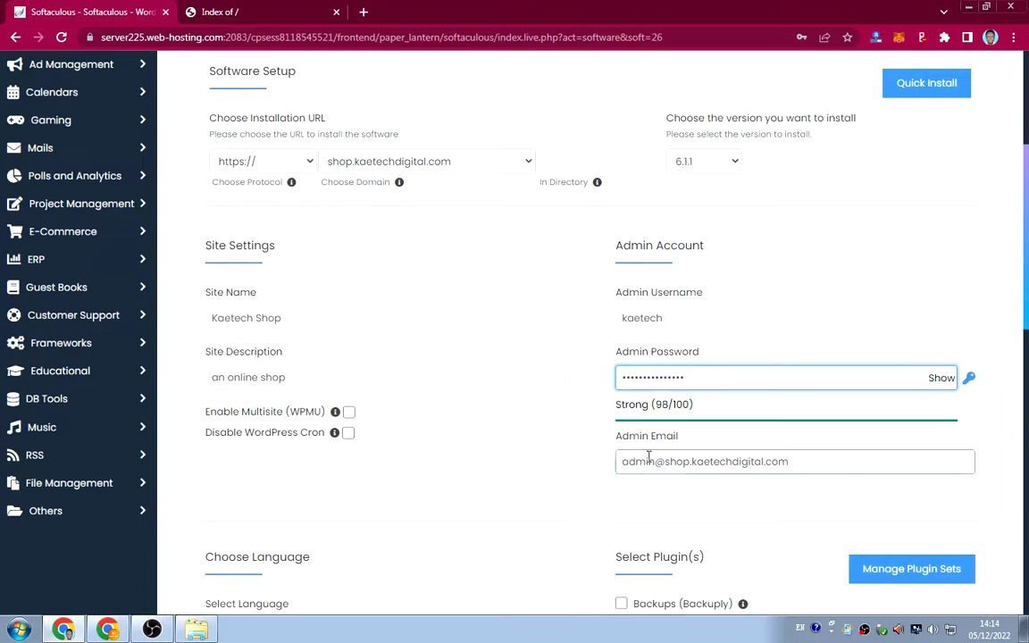
- Clear the default admin e-mail and fill in the business service e-mail from the saved addresses
left_click_drag(809, 459, 604, 468)
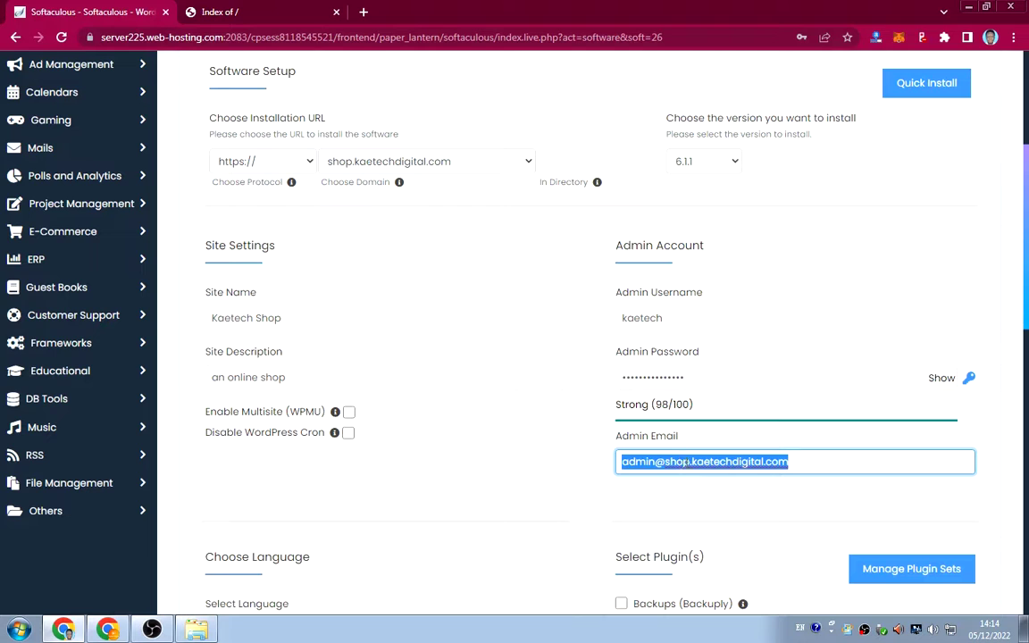
key("BackSpace")
right_click(708, 458)
left_click(648, 463)
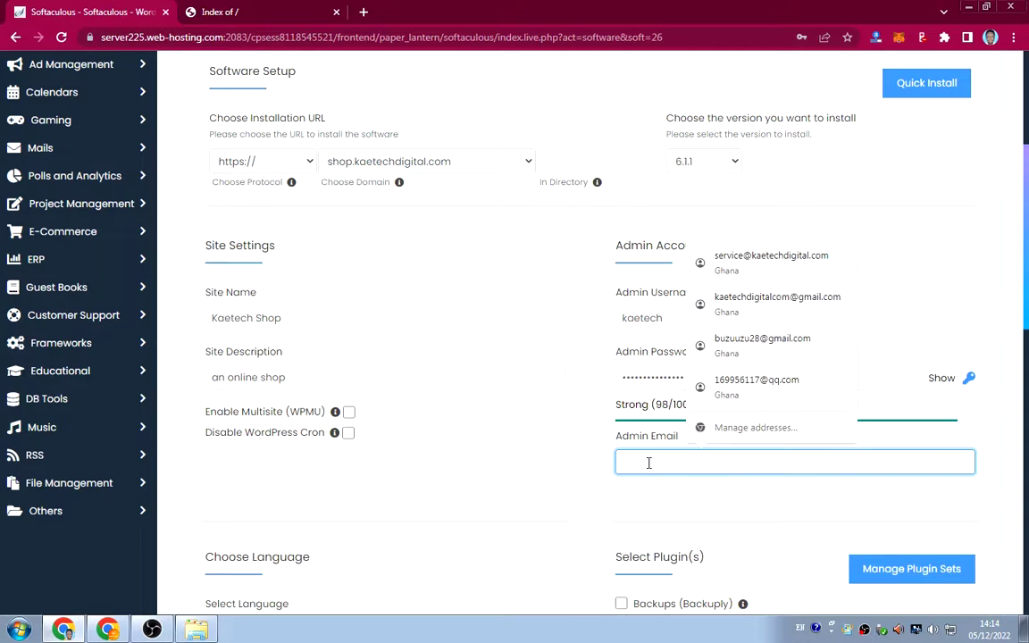
left_click(714, 259)
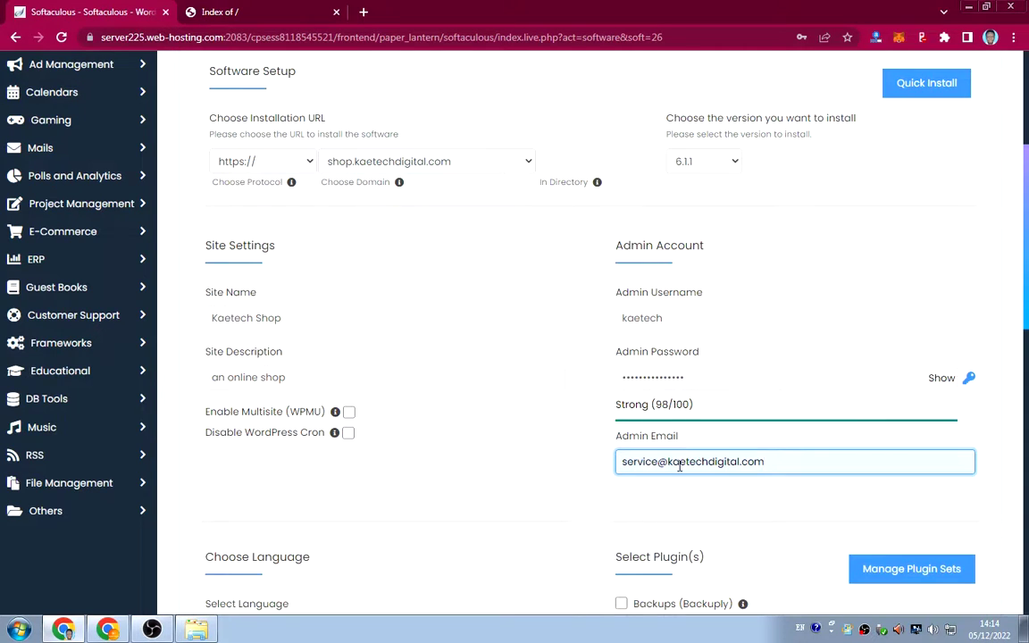
- Deselect the Limit Login Attempts (Loginizer) and W3 Total Cache plugins, and look over the optional themes
scroll(679, 464, "down", 3)
scroll(679, 427, "down", 2)
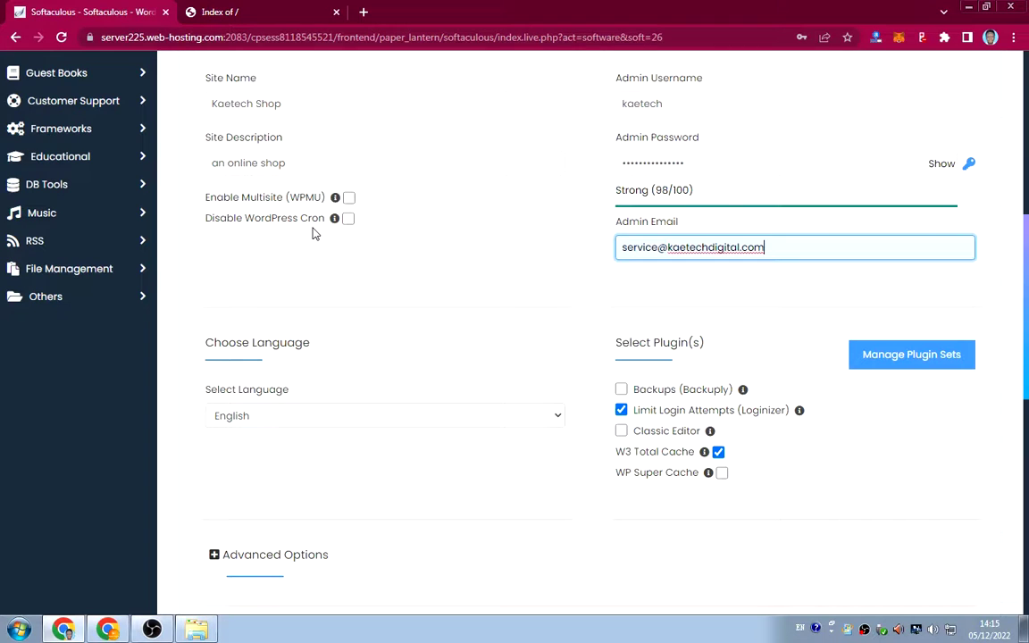
mouse_move(334, 226)
scroll(612, 356, "down", 3)
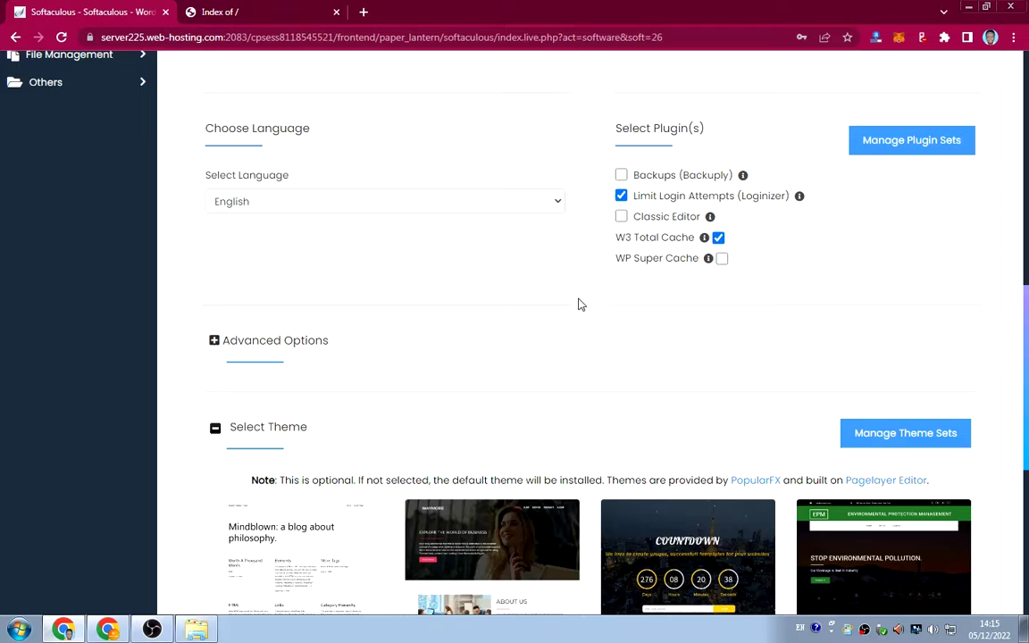
left_click(621, 195)
left_click(718, 238)
scroll(614, 299, "down", 4)
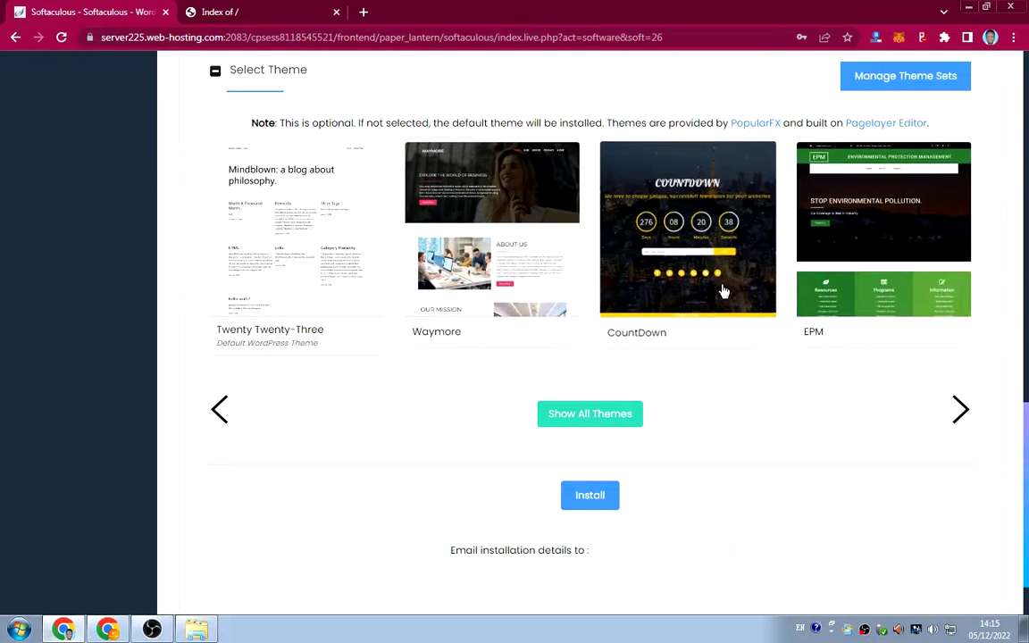
scroll(678, 344, "down", 1)
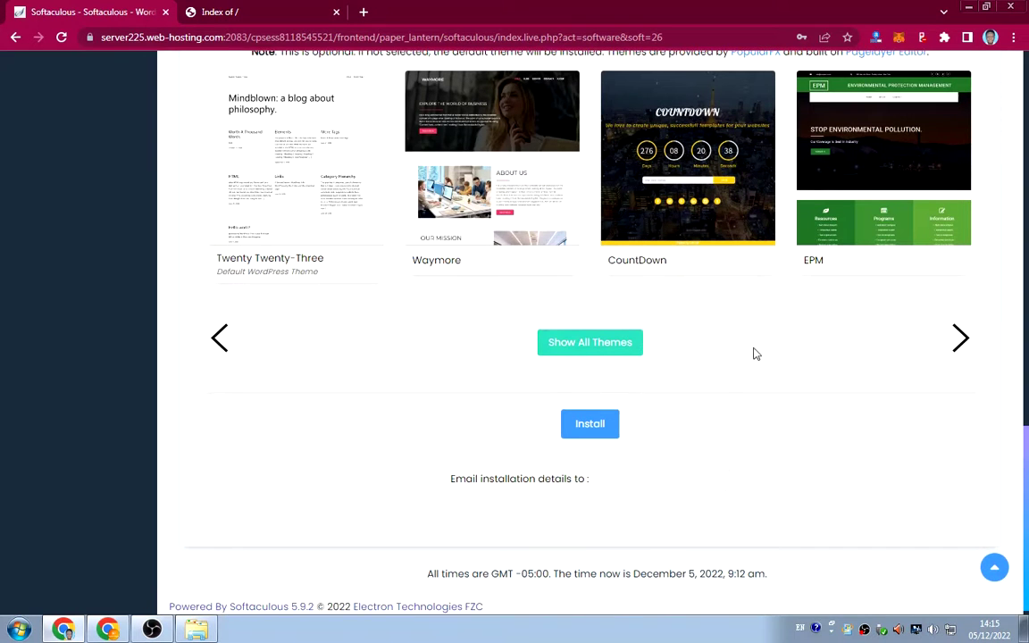
scroll(723, 379, "down", 1)
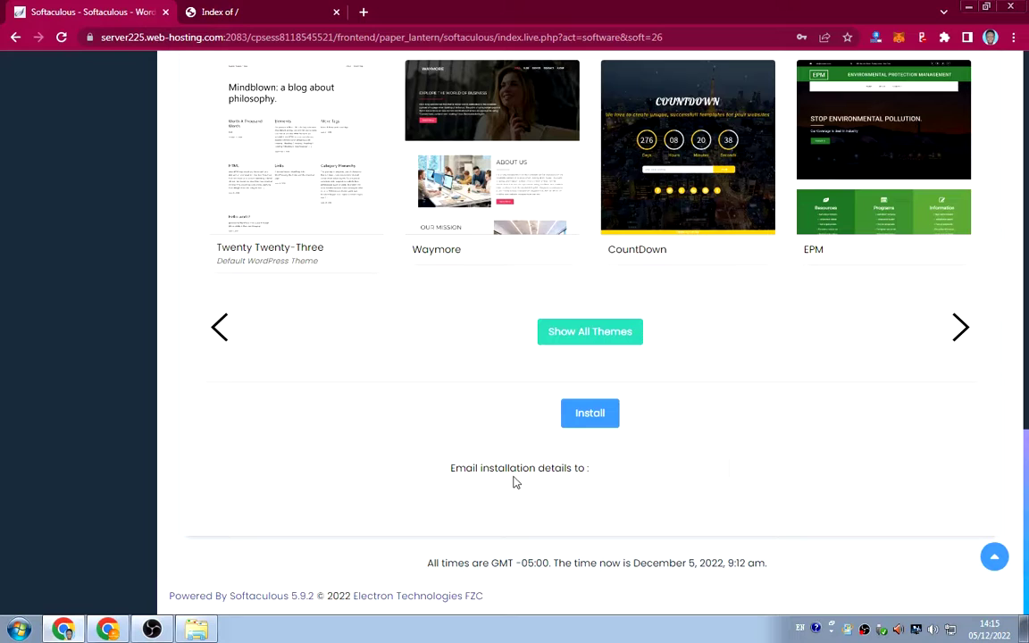
- Choose the business service e-mail from the saved addresses as the recipient of the installation details
left_click(615, 476)
left_click(632, 470)
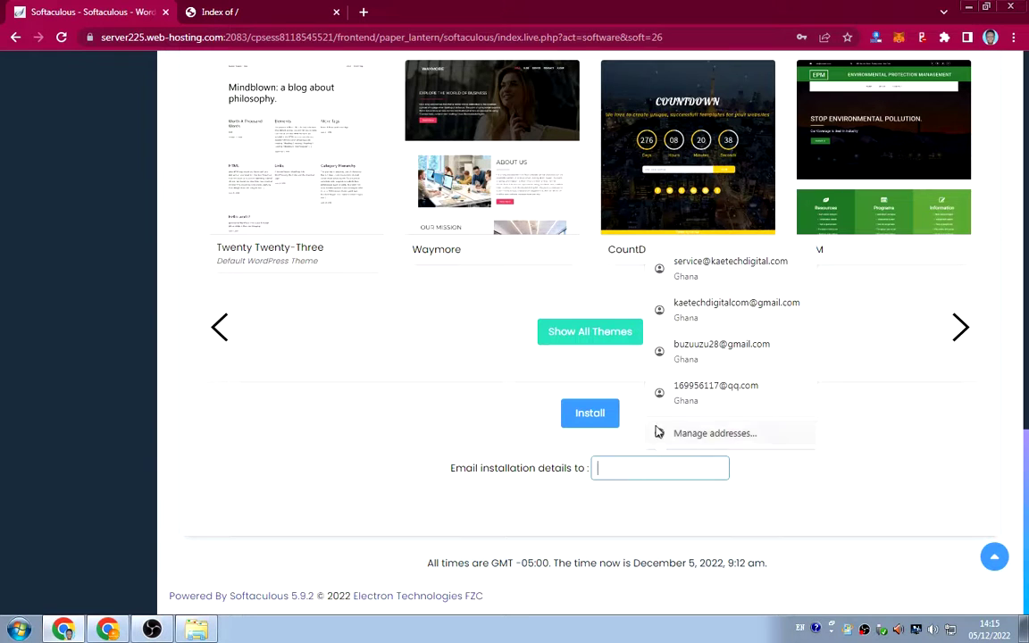
left_click(698, 268)
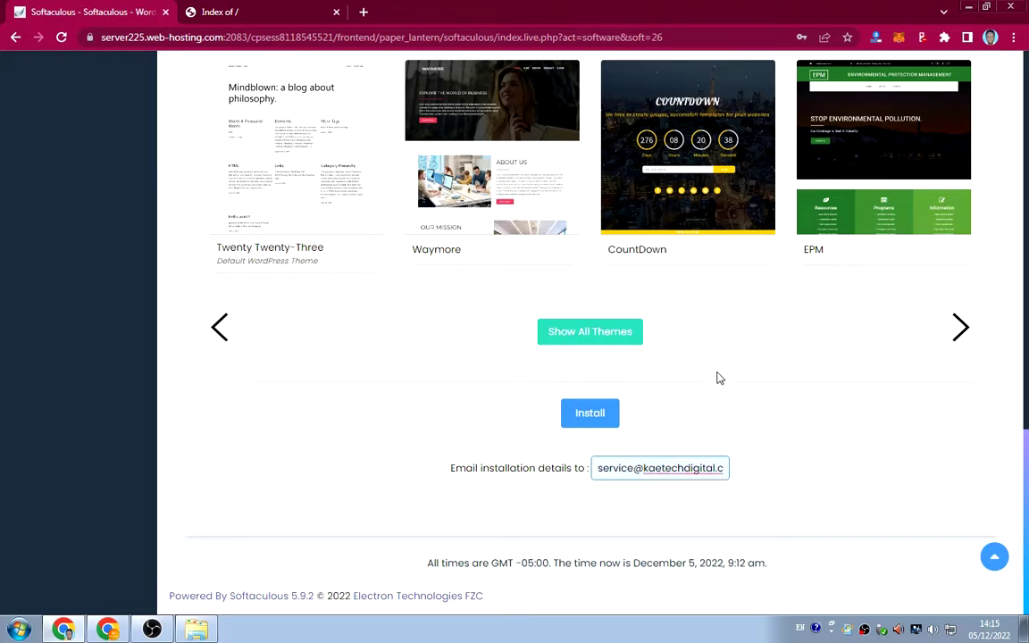
- Run the WordPress installation, dismissing the browser's offer to update the saved password, and look over the completion page
left_click(588, 415)
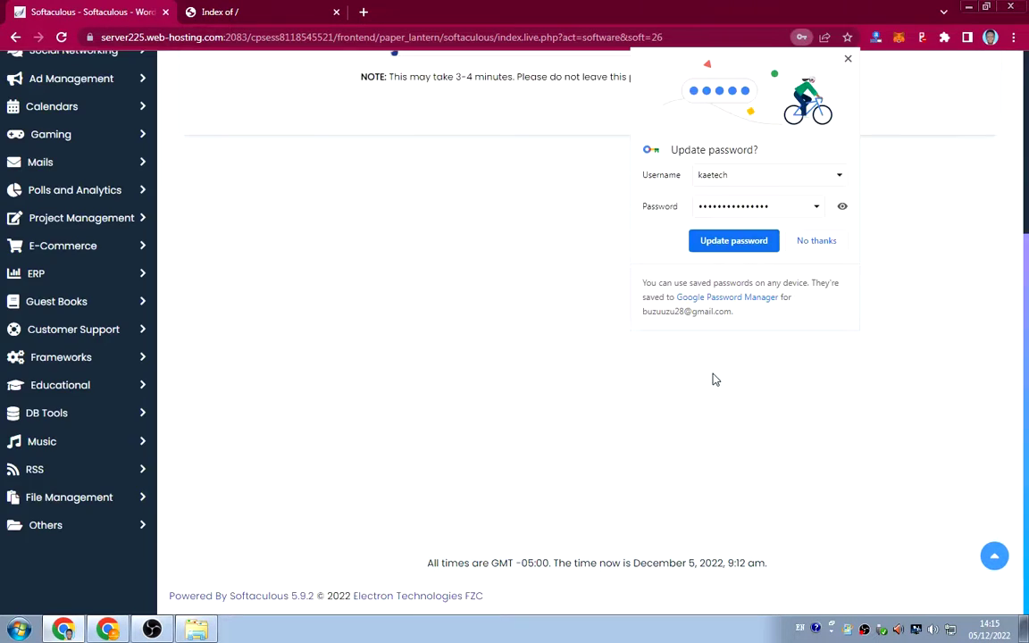
scroll(615, 369, "up", 3)
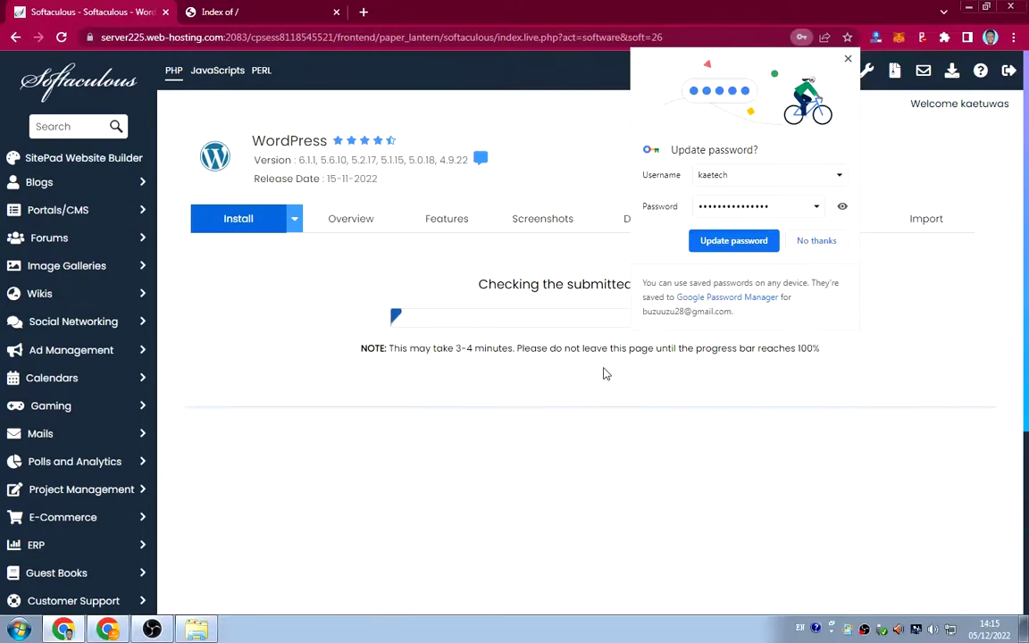
left_click(849, 60)
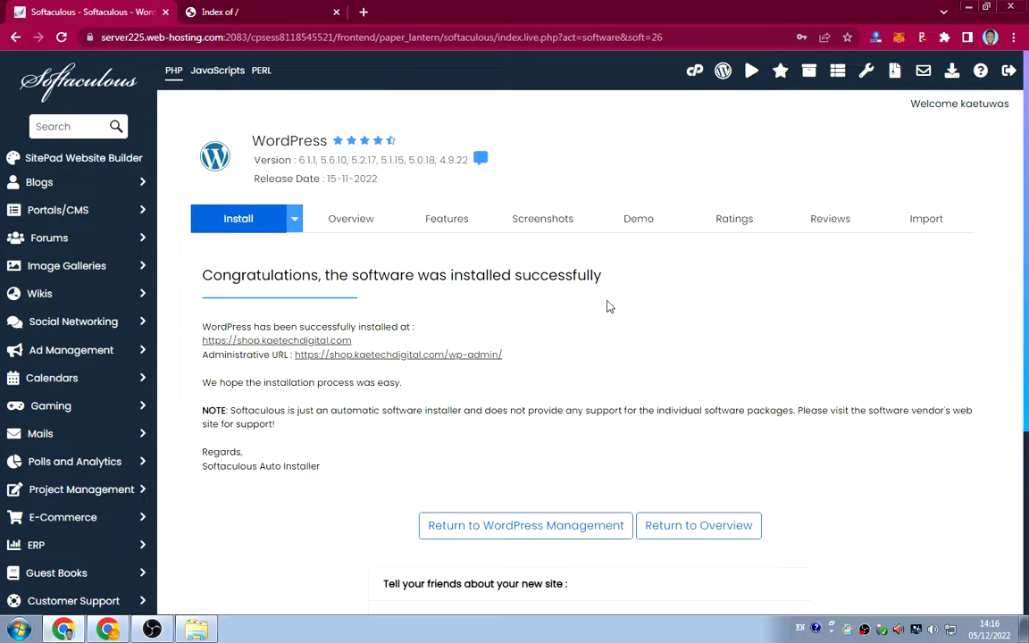
scroll(585, 342, "down", 2)
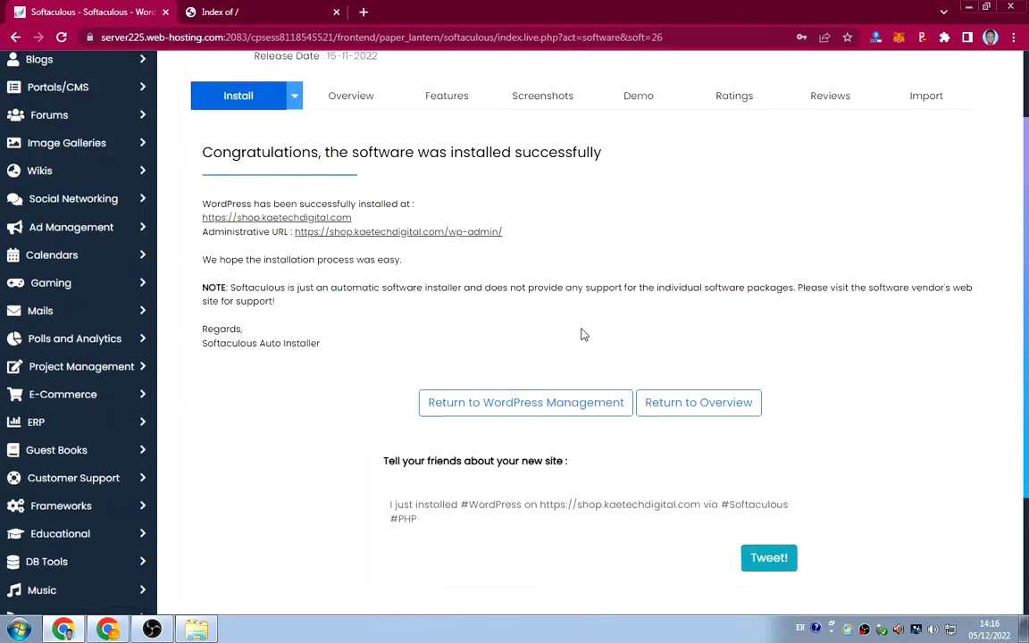
scroll(581, 335, "up", 2)
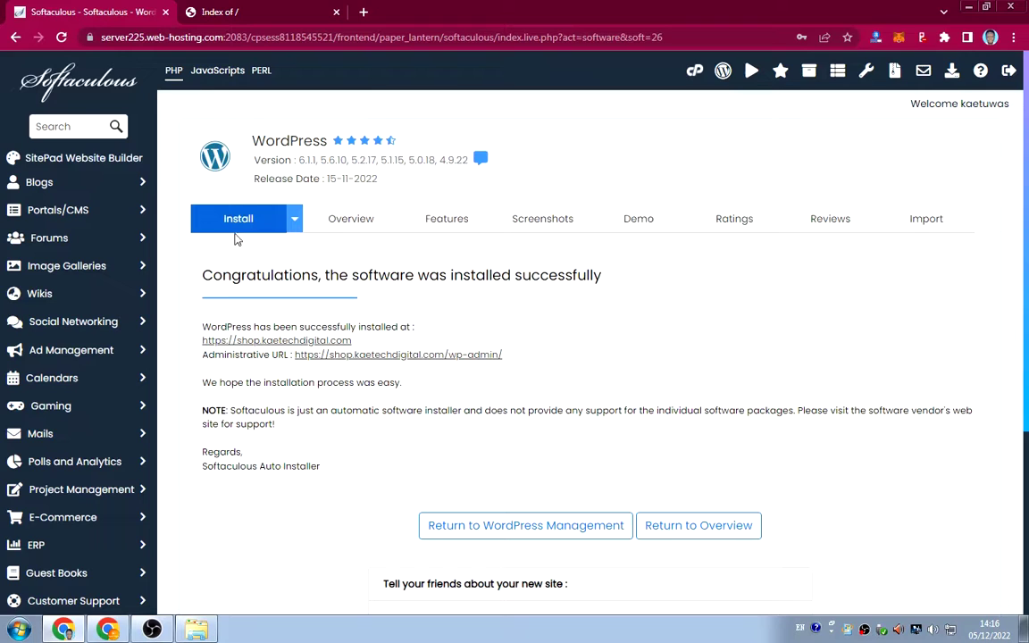
- Reload the already open shop.kaetechdigital.com page and look over the site's front page
left_click(229, 10)
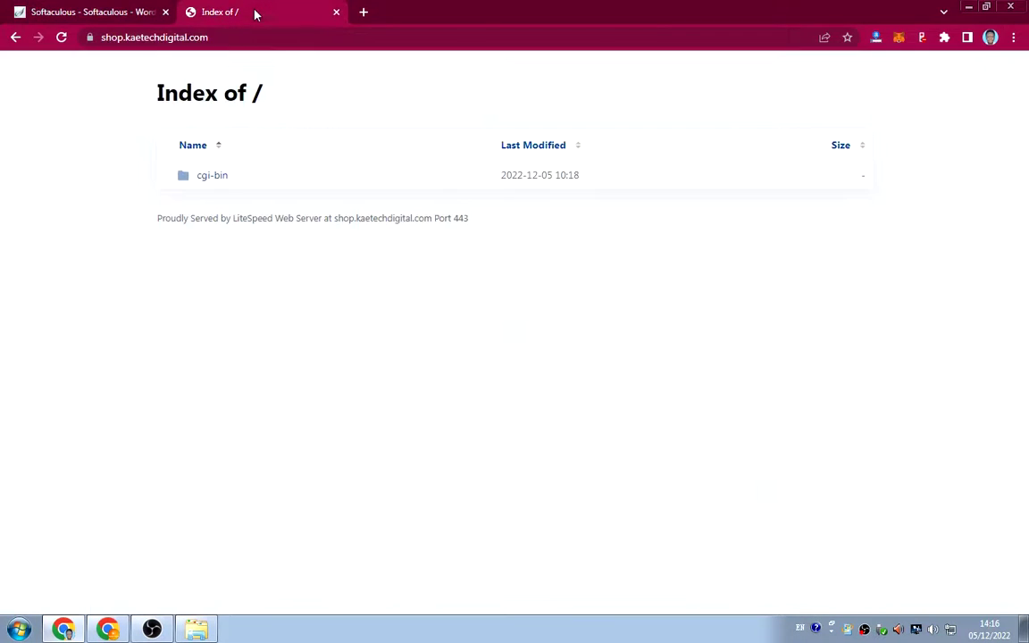
left_click(61, 37)
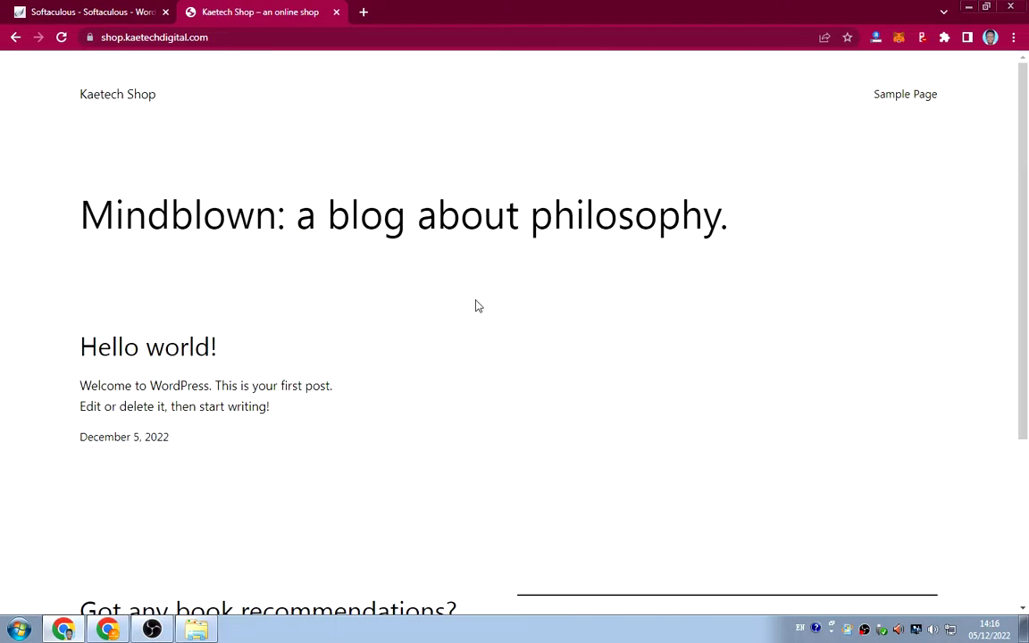
scroll(476, 303, "down", 3)
scroll(477, 306, "up", 3)
- Open the new site's administrative URL from the Softaculous completion page and review the WordPress dashboard alongside the public front page
left_click(90, 12)
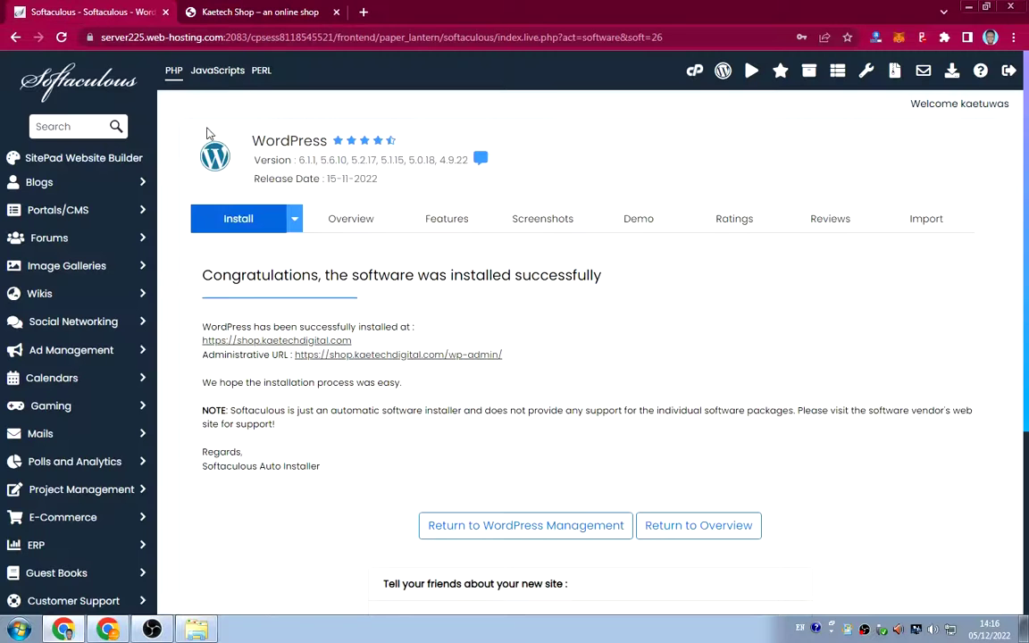
left_click(391, 356)
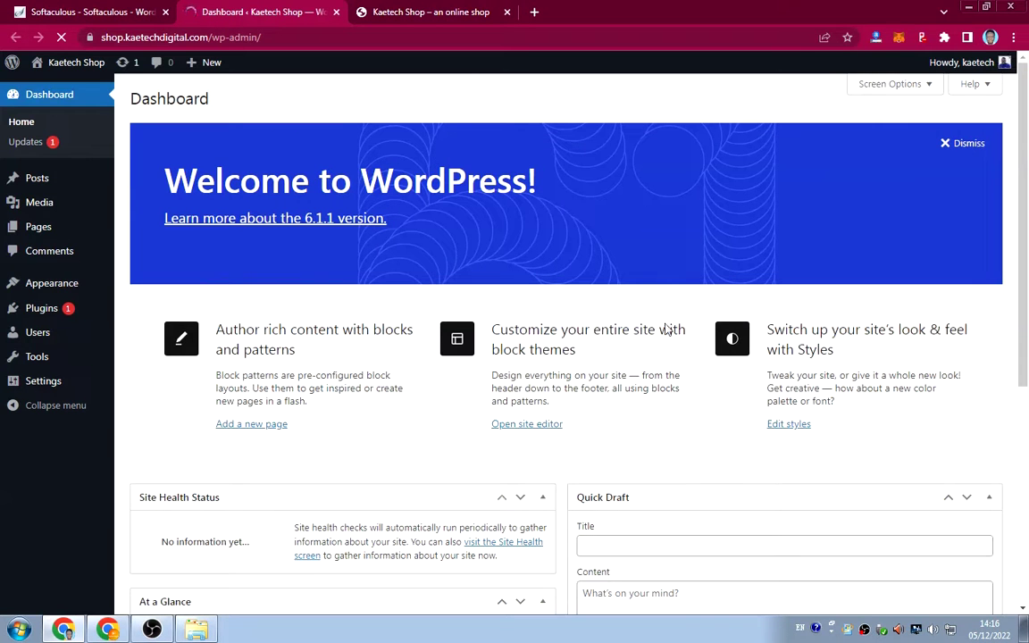
scroll(670, 403, "down", 4)
scroll(666, 402, "up", 4)
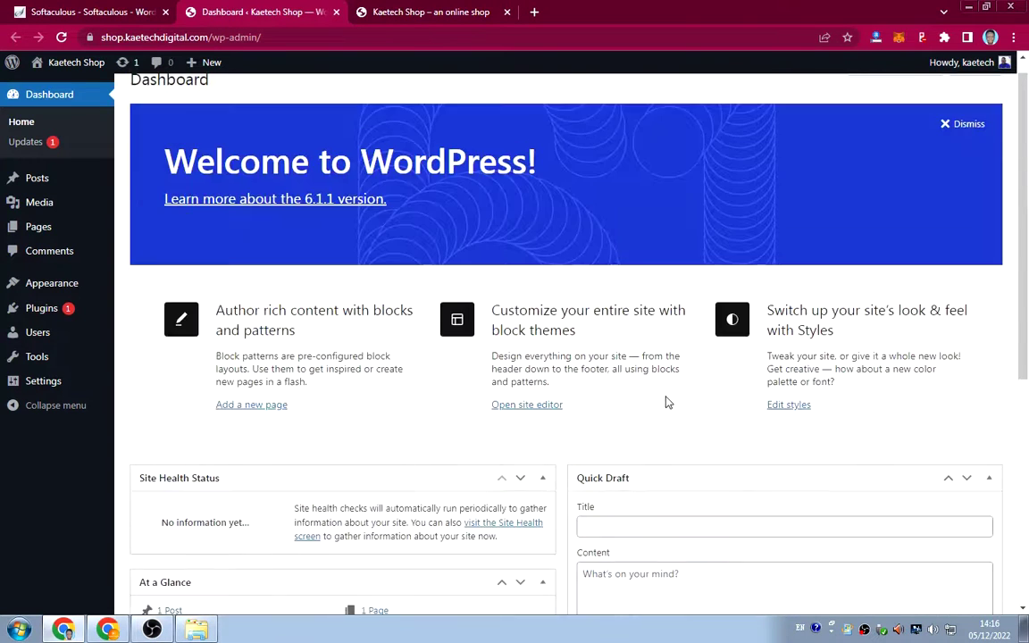
left_click(443, 20)
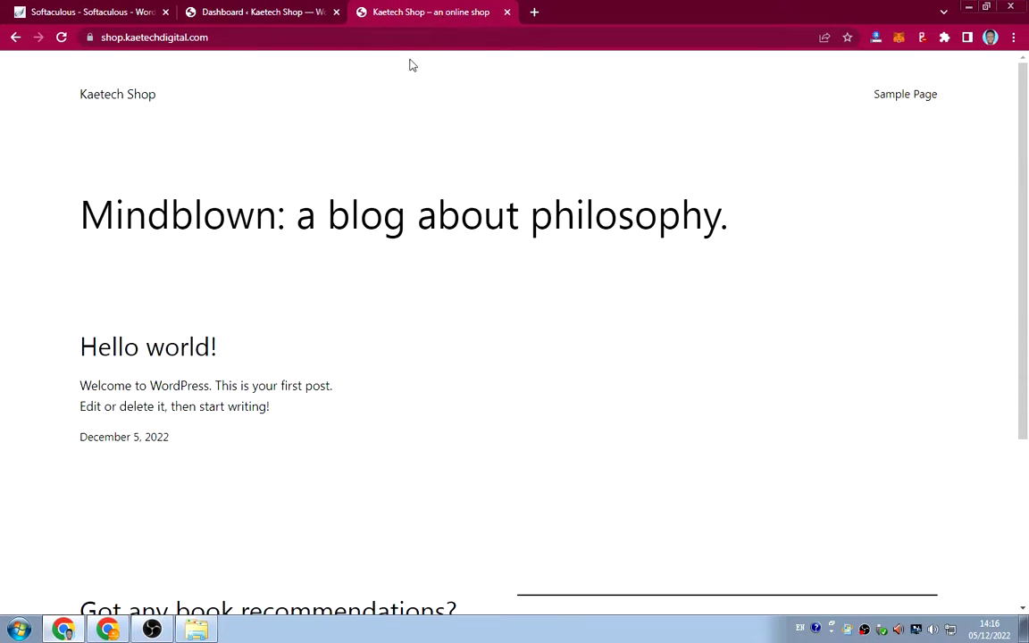
left_click(280, 19)
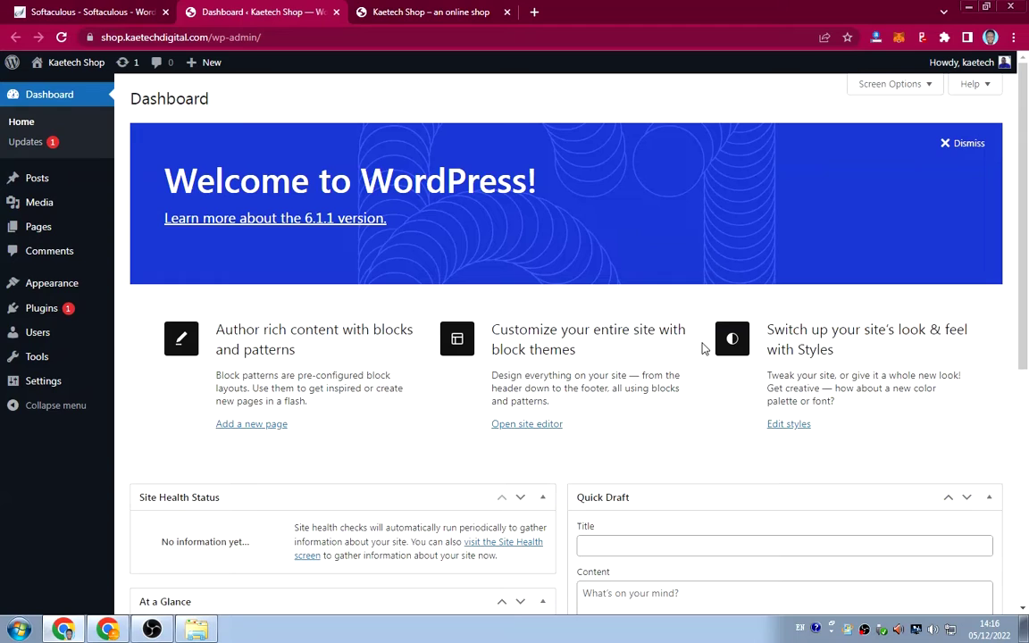